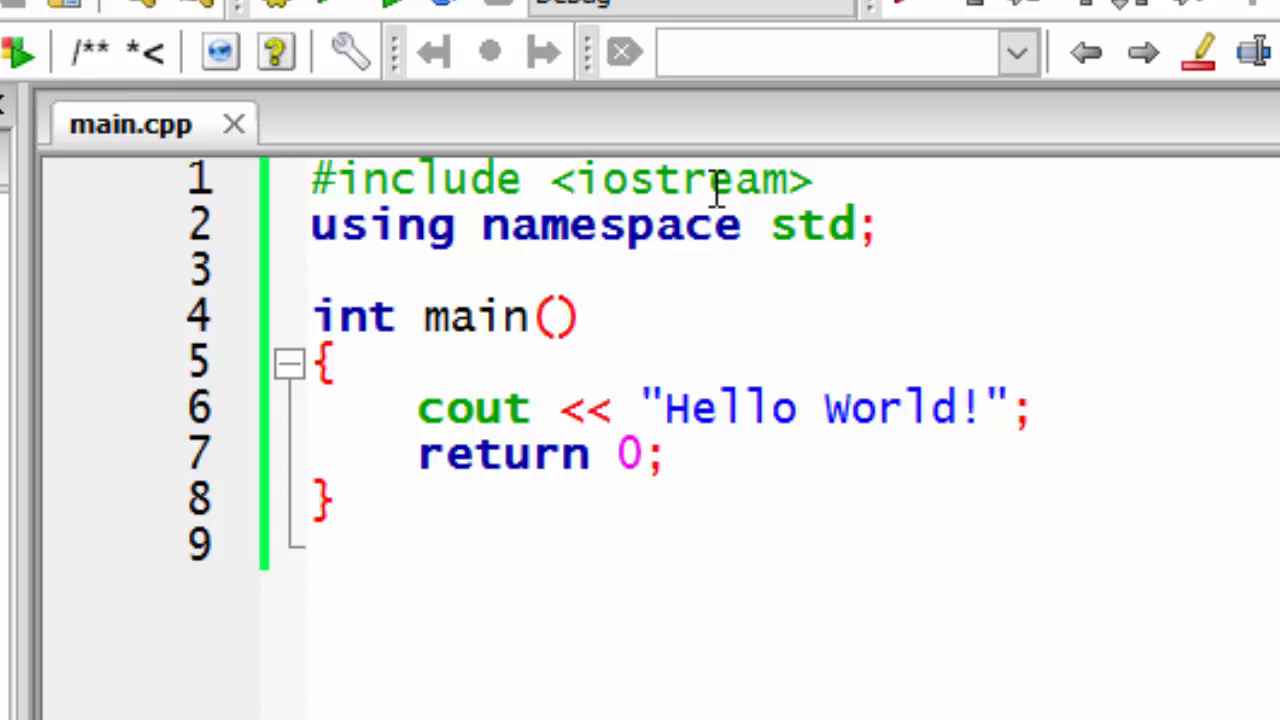
pyautogui.moveTo(818, 182); pyautogui.dragTo(316, 176)
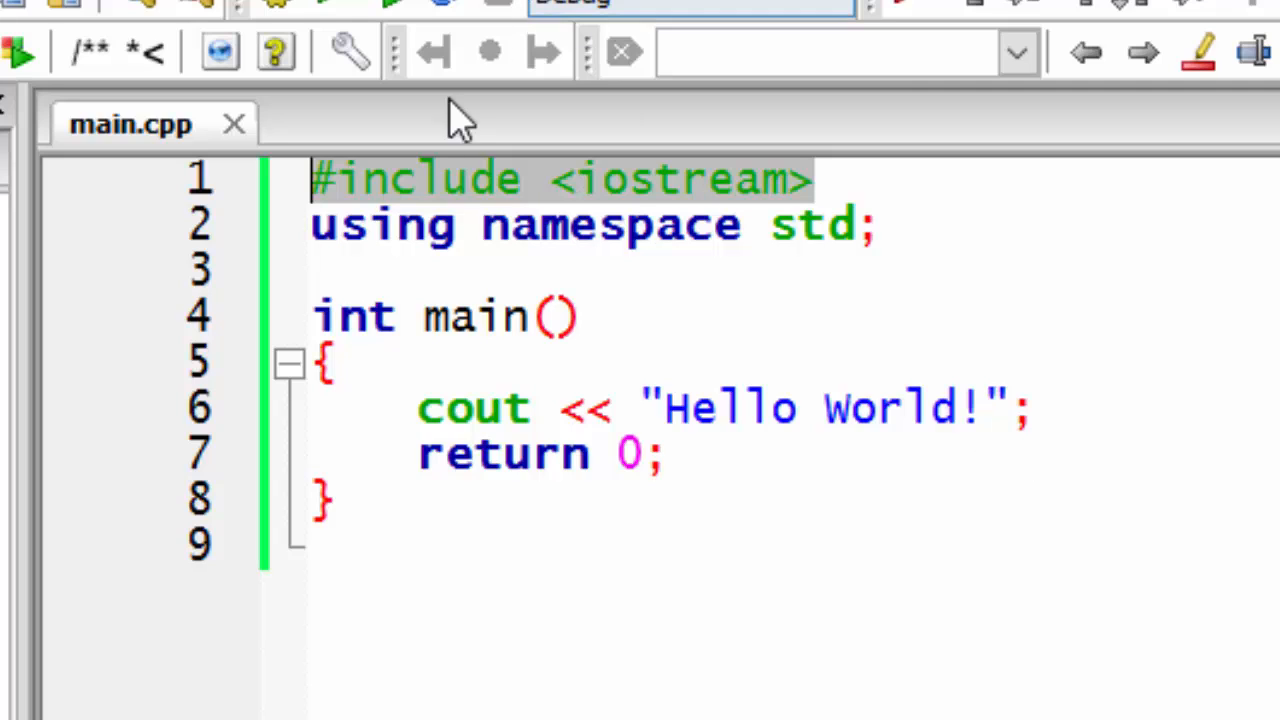
pyautogui.click(427, 225)
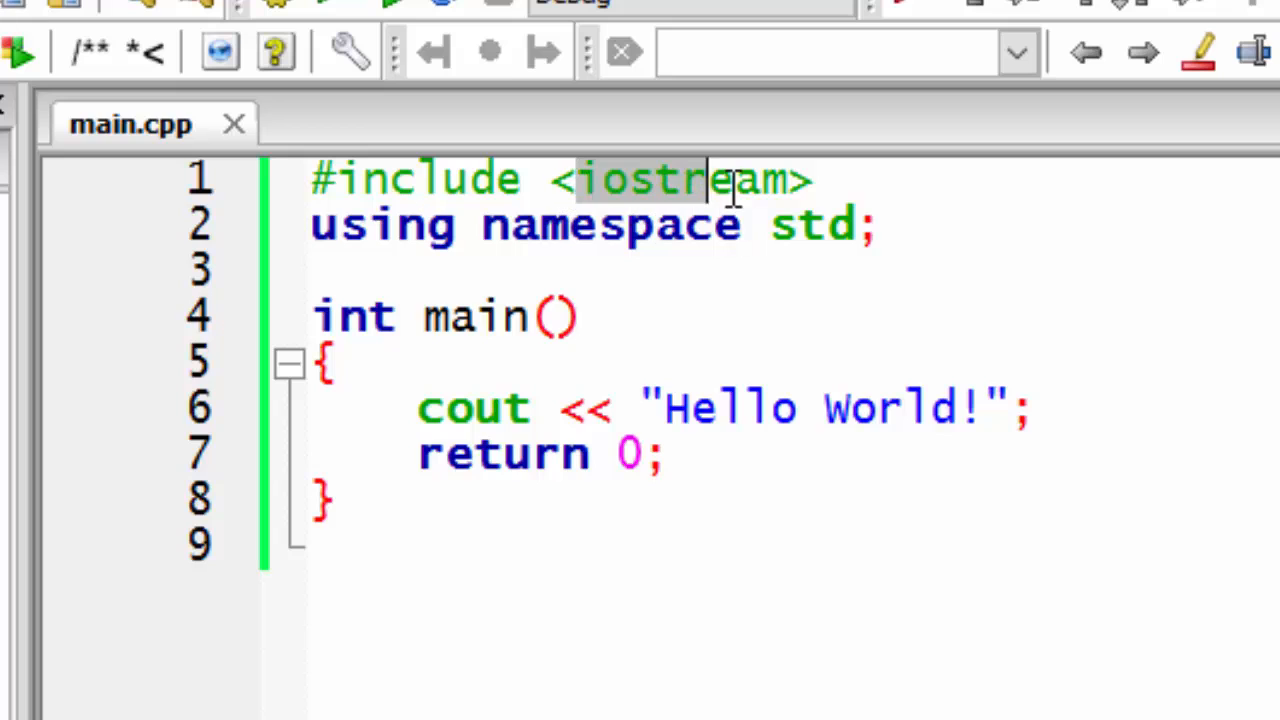
pyautogui.moveTo(574, 185); pyautogui.dragTo(787, 185)
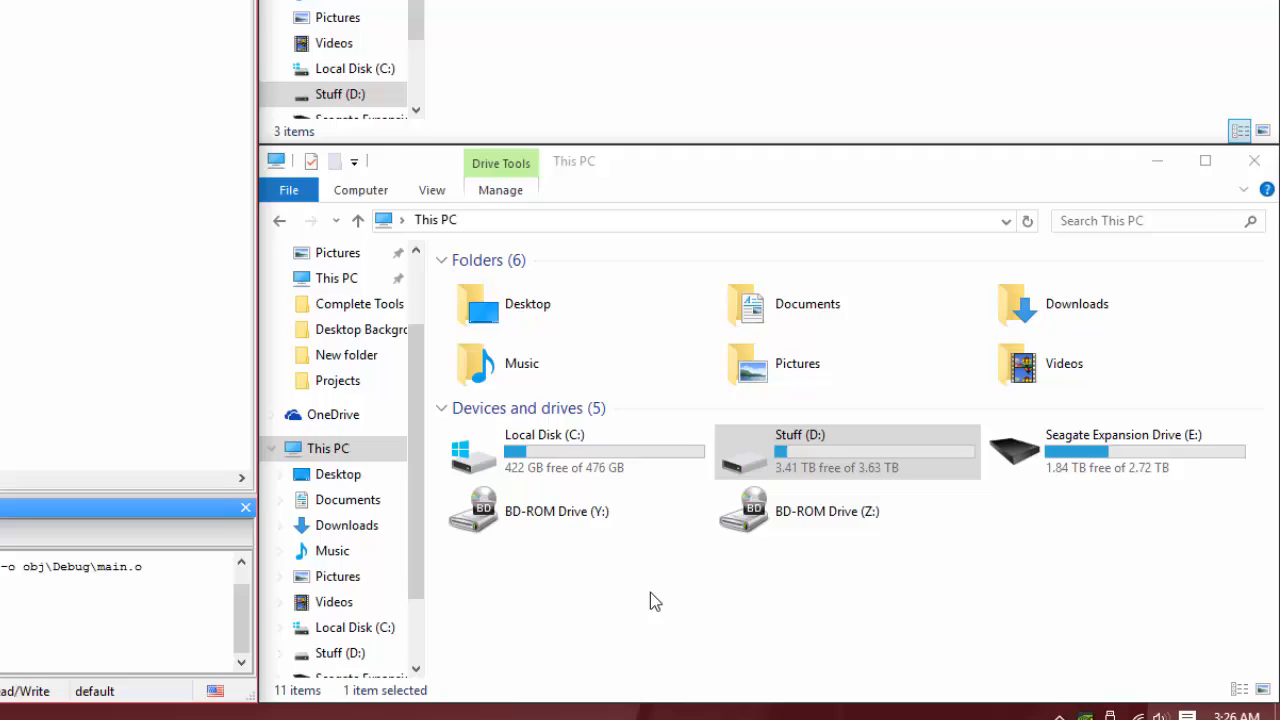
# Navigate File Explorer to D:\Program Files (x86)\CodeBlocks\MinGW, briefly visiting its include folder.
pyautogui.click(889, 637)
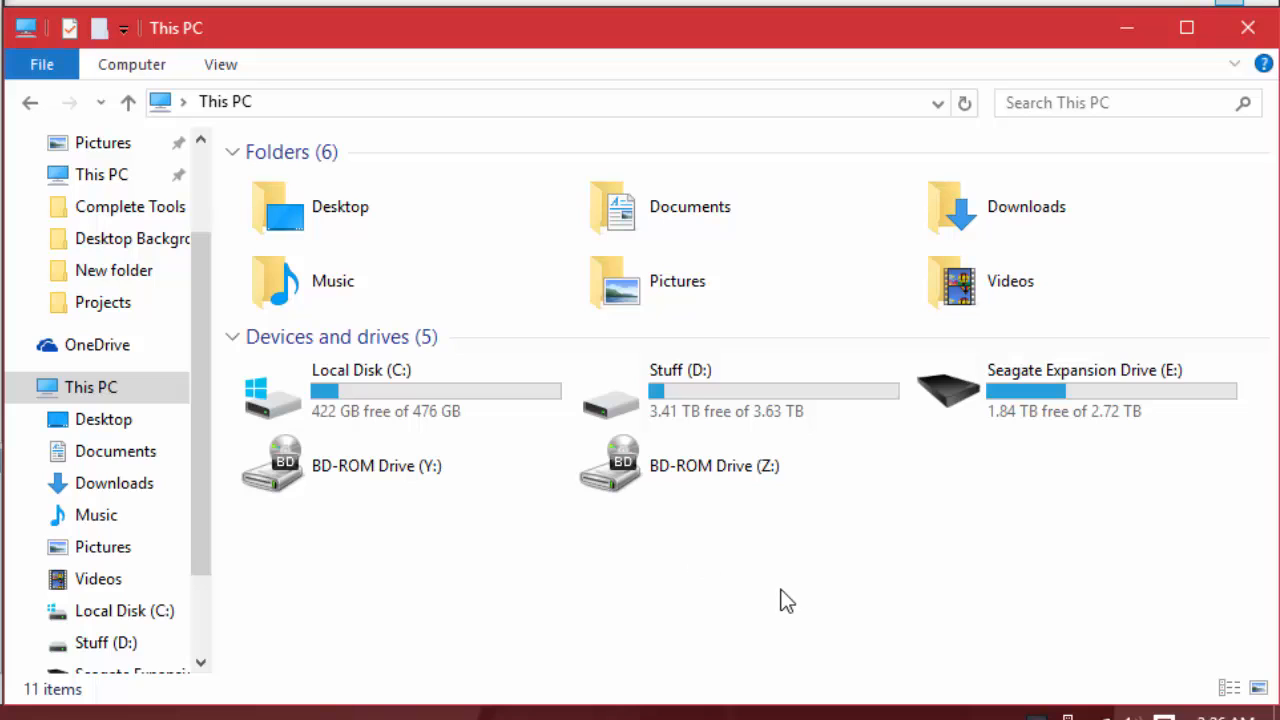
pyautogui.doubleClick(721, 394)
pyautogui.click(361, 348)
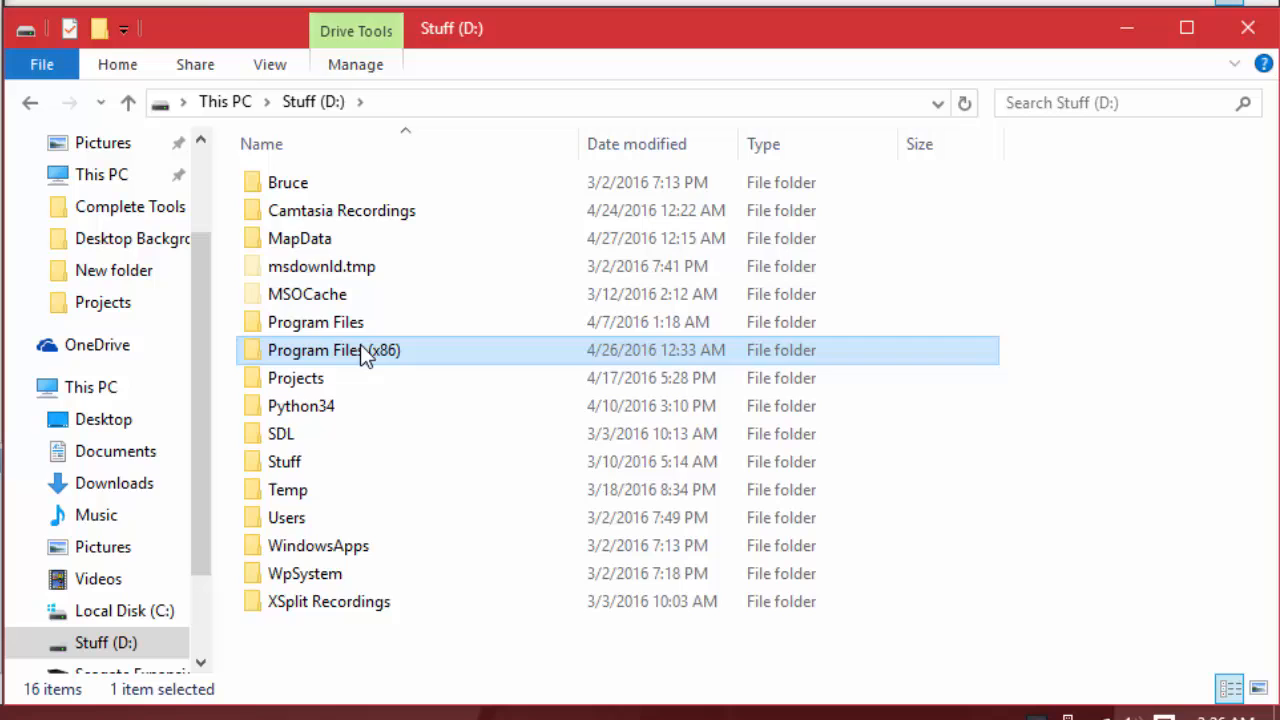
pyautogui.doubleClick(361, 352)
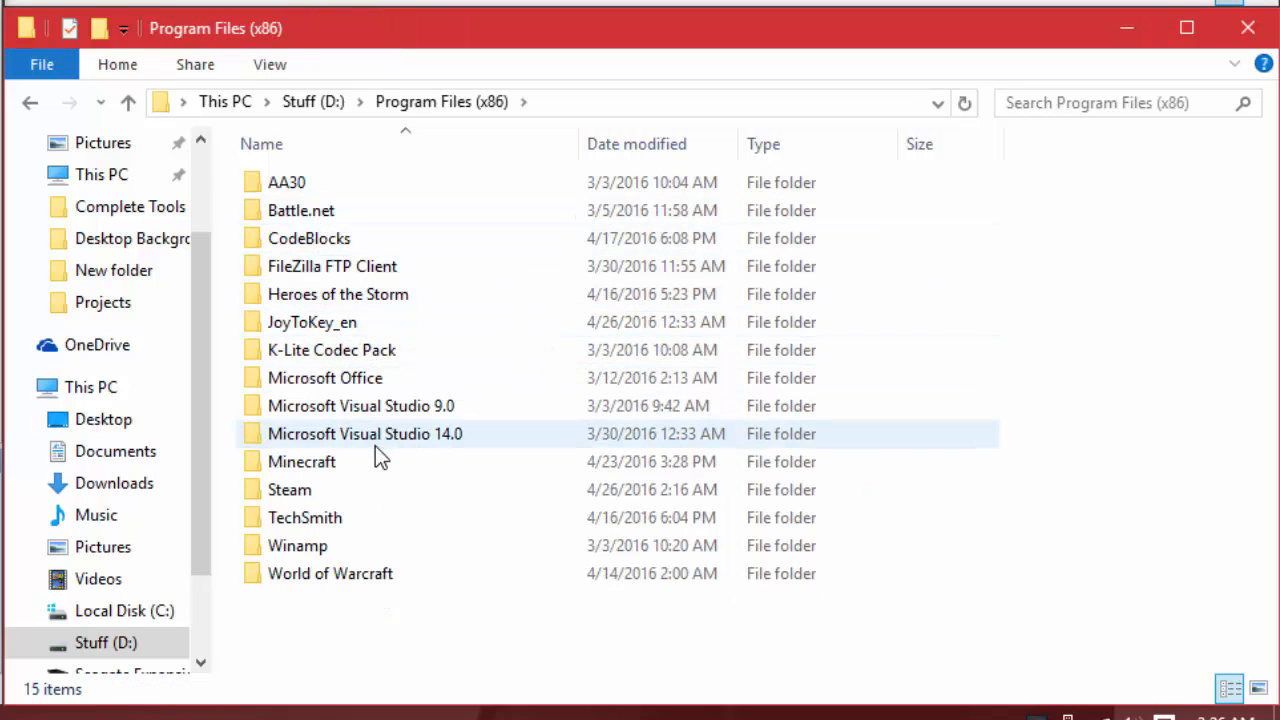
pyautogui.doubleClick(323, 240)
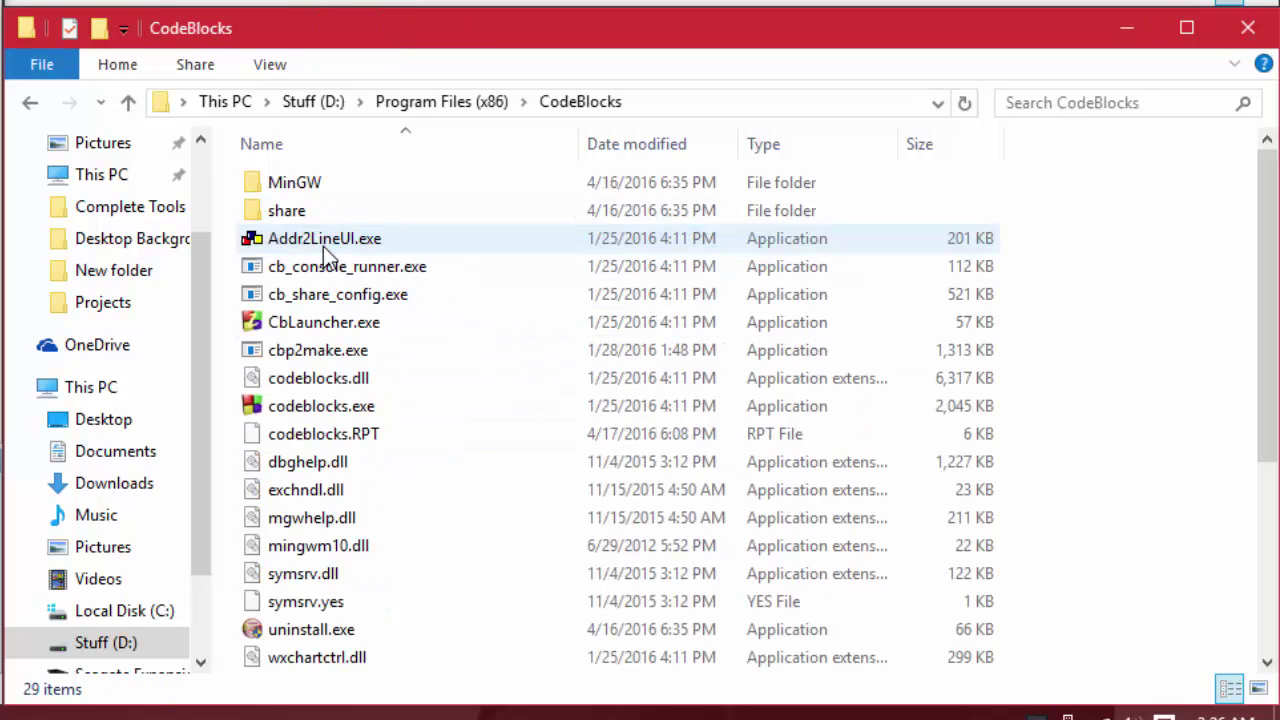
pyautogui.doubleClick(313, 186)
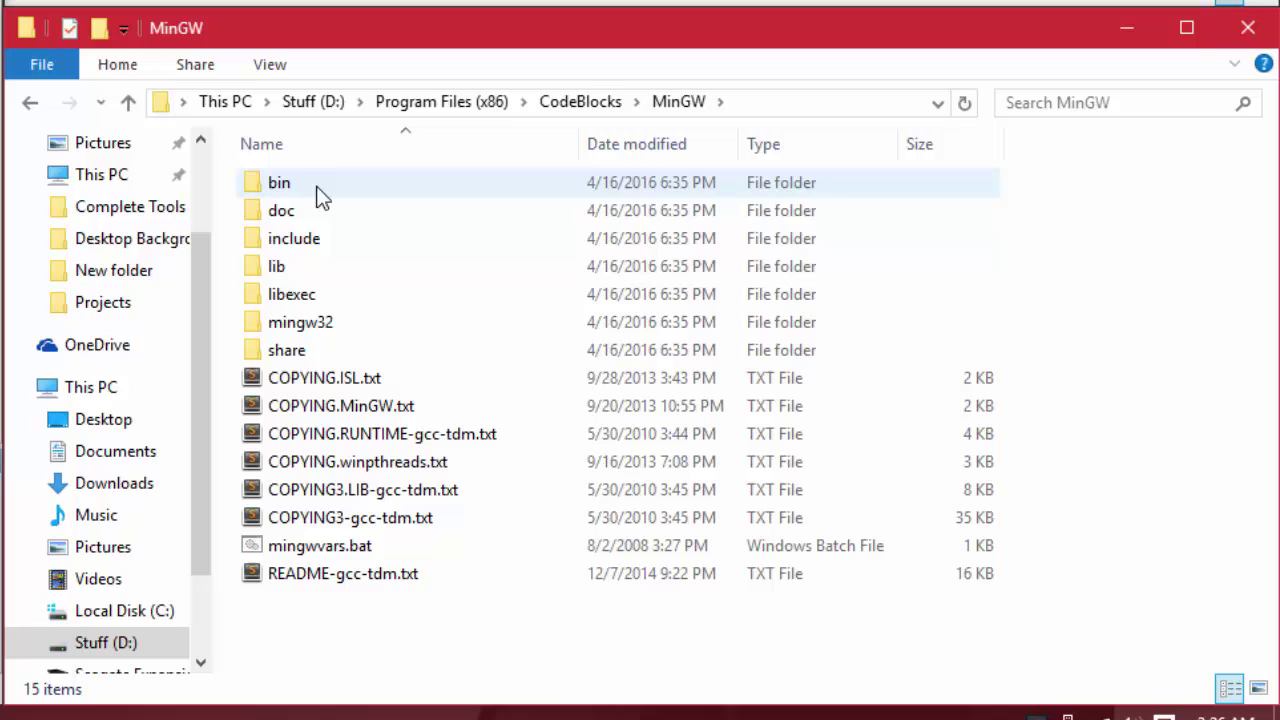
pyautogui.doubleClick(308, 245)
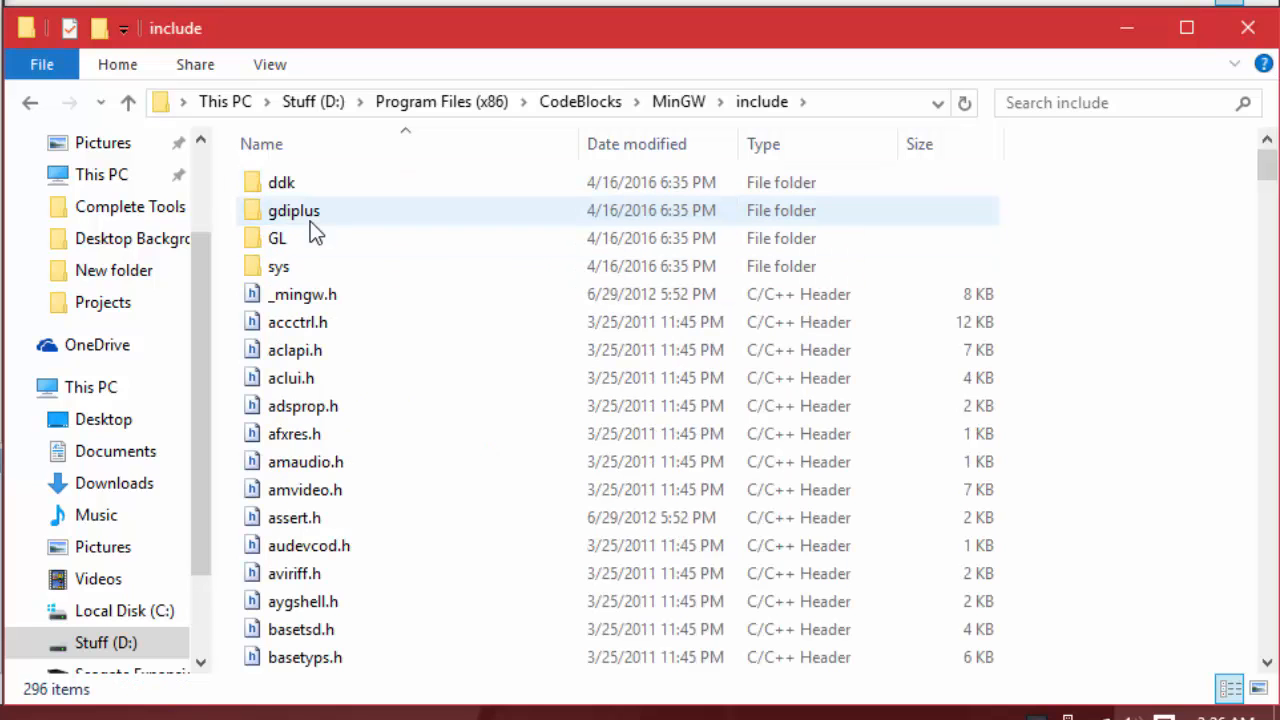
pyautogui.click(31, 102)
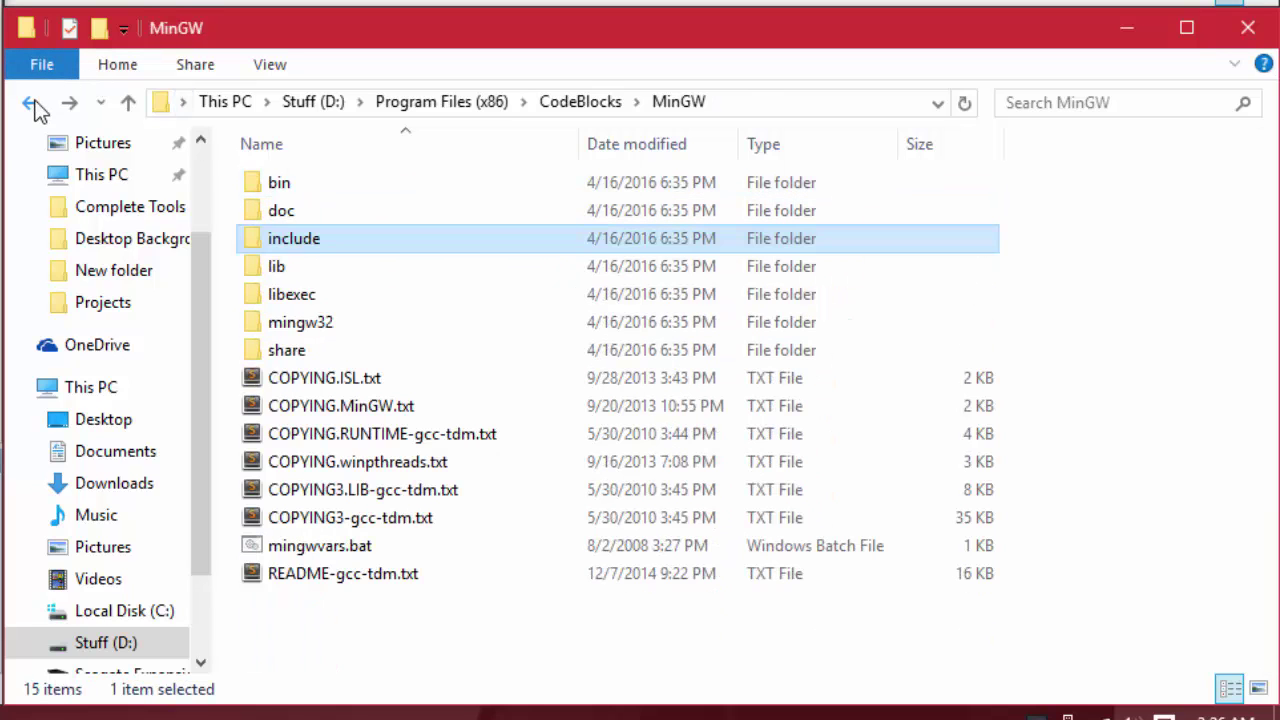
# Continue into lib\gcc\mingw32\4.9.2\include\c++, the folder of standard headers like array and iostream.
pyautogui.doubleClick(280, 272)
pyautogui.doubleClick(306, 175)
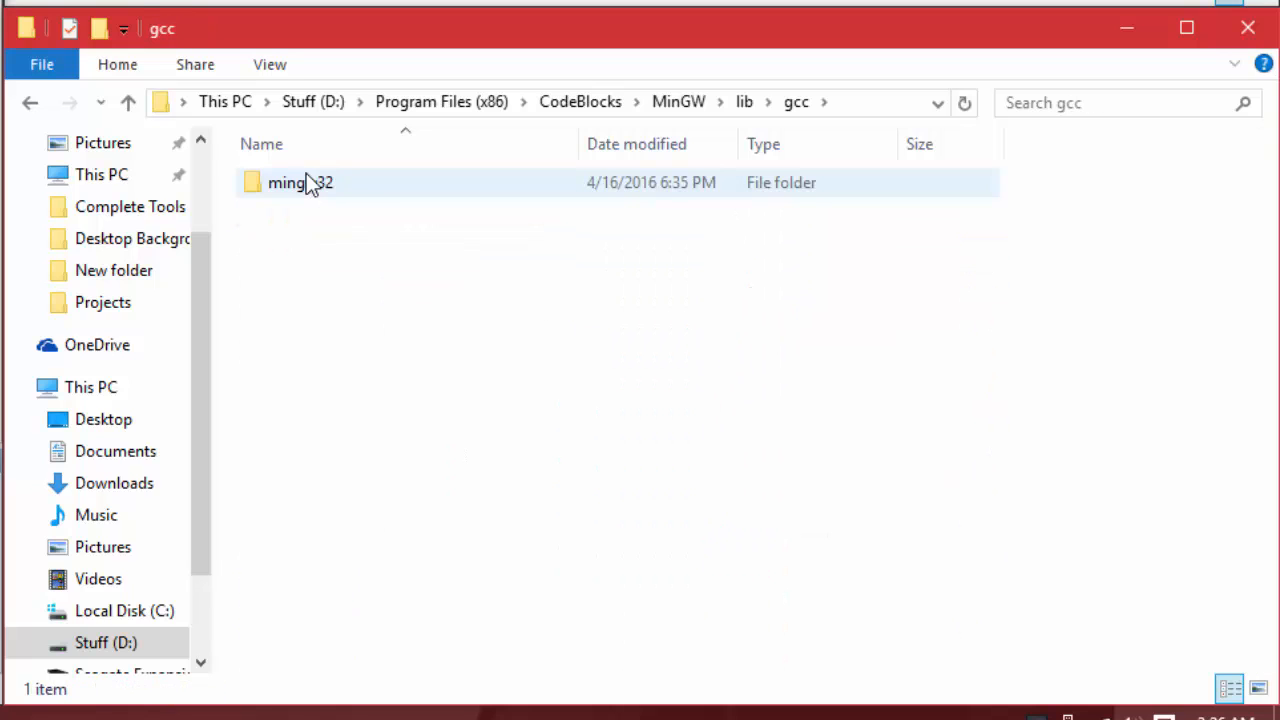
pyautogui.doubleClick(362, 196)
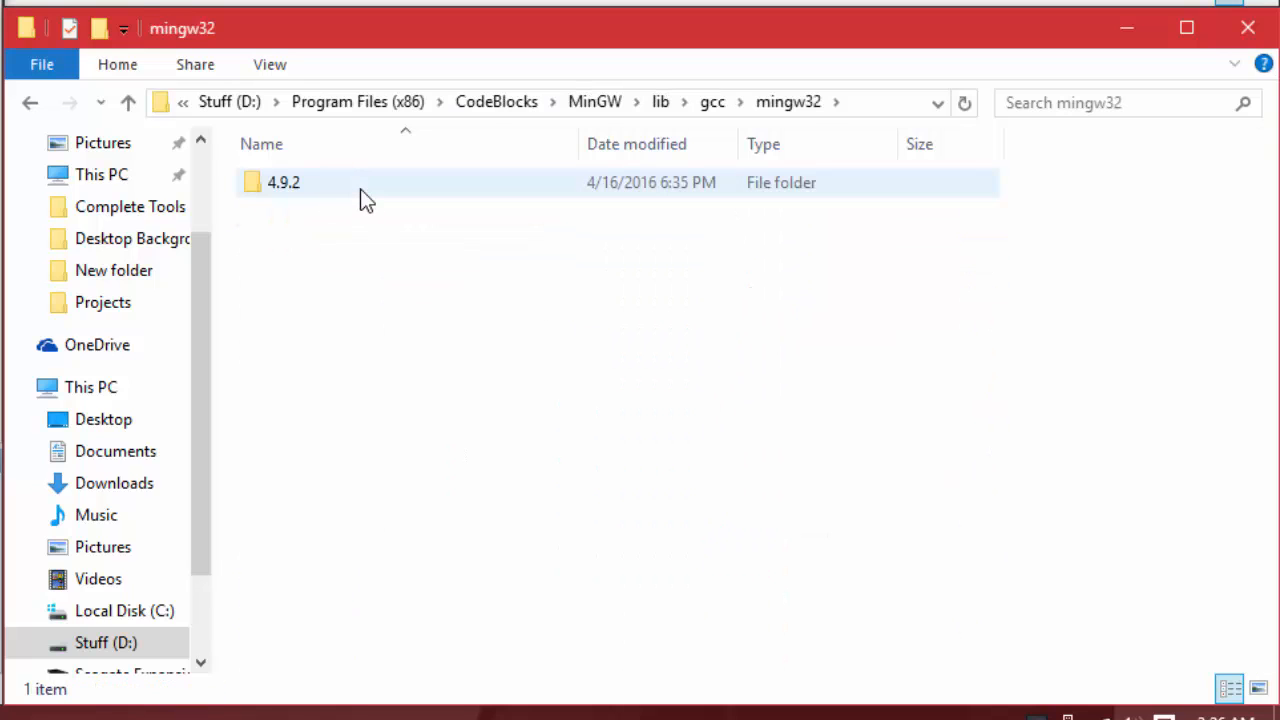
pyautogui.doubleClick(345, 193)
pyautogui.doubleClick(326, 190)
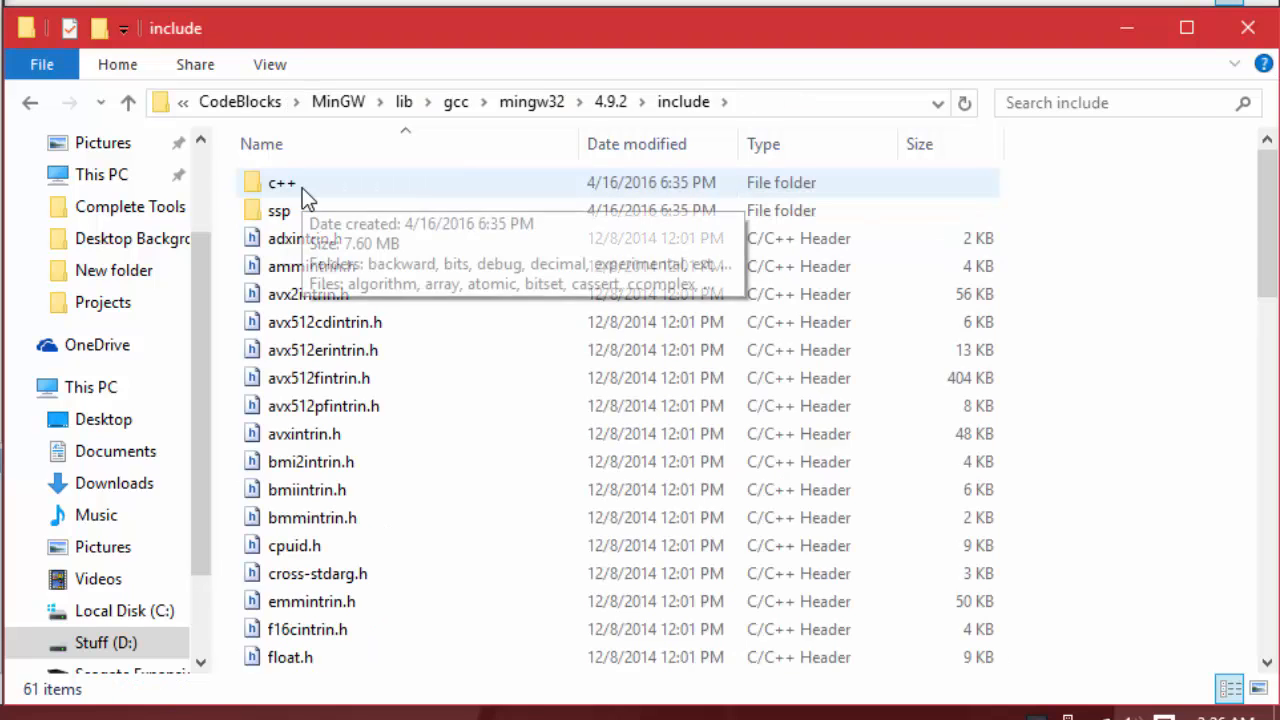
pyautogui.doubleClick(302, 188)
pyautogui.click(294, 520)
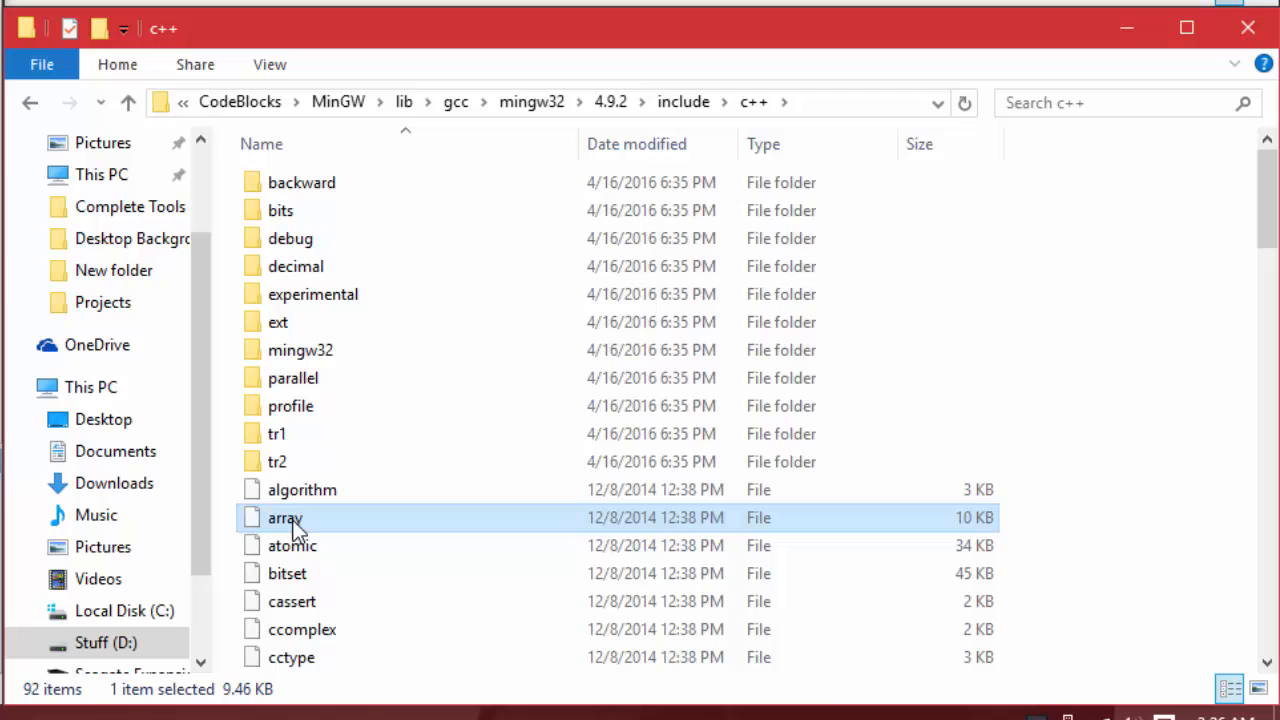
pyautogui.scroll(-1, 428, 432)
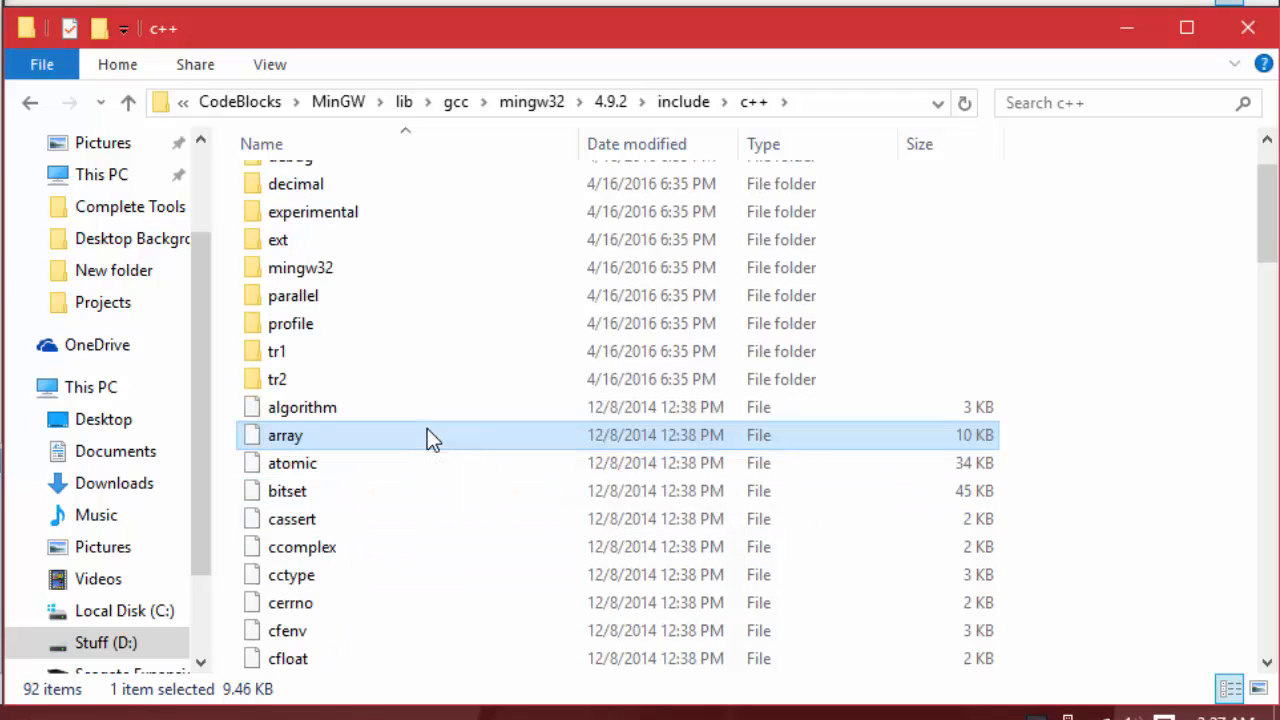
pyautogui.moveTo(285, 517)
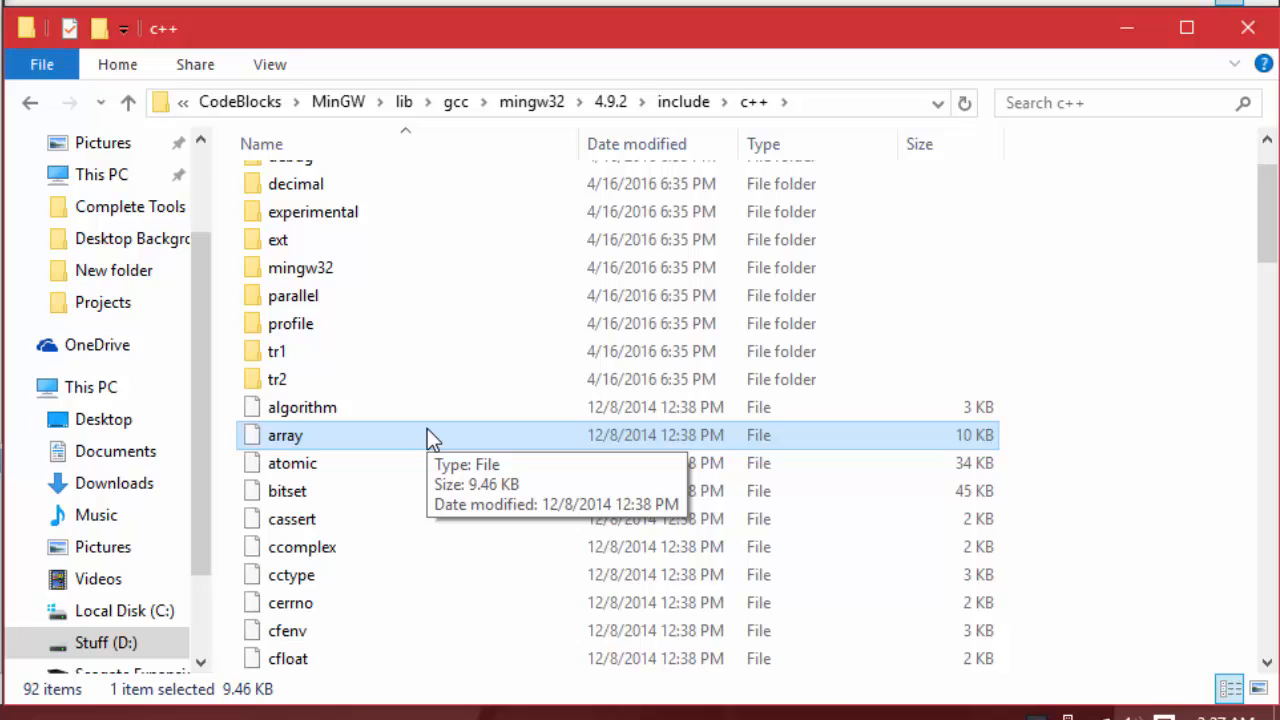
pyautogui.scroll(-2, 460, 473)
pyautogui.scroll(-1, 452, 473)
pyautogui.scroll(-1, 450, 480)
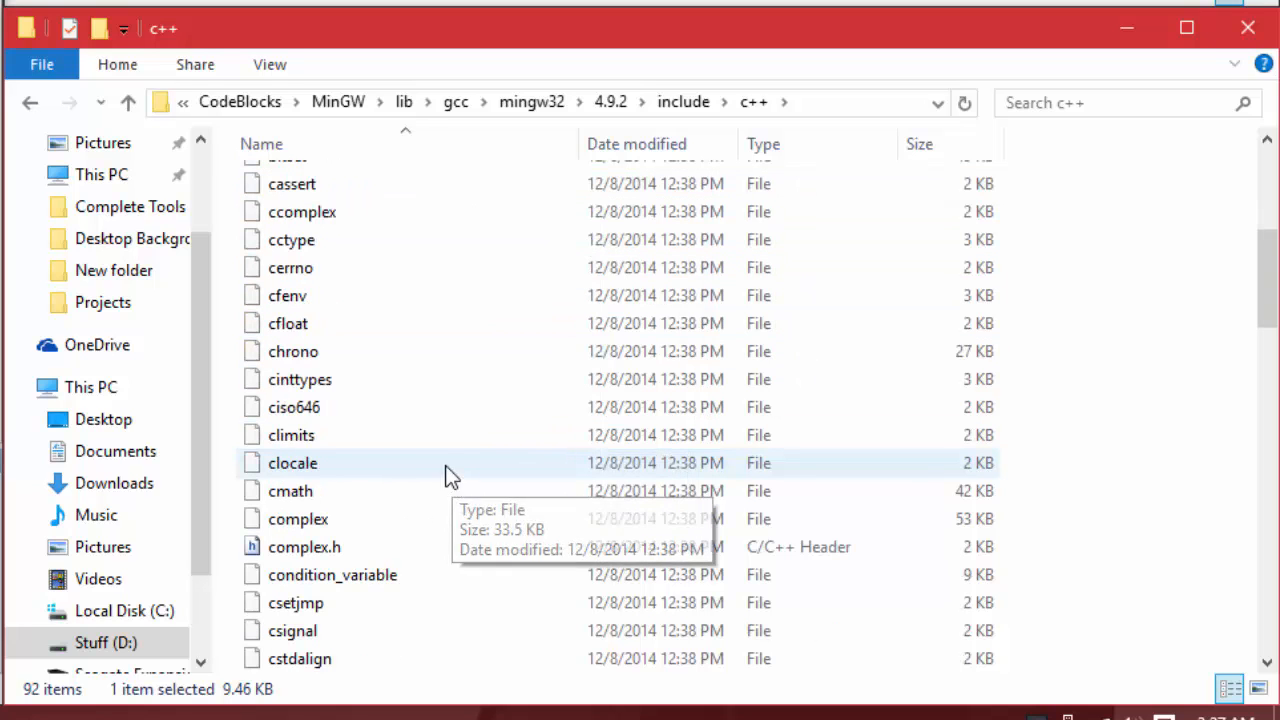
pyautogui.scroll(-1, 449, 354)
pyautogui.scroll(-3, 447, 354)
pyautogui.scroll(-3, 445, 354)
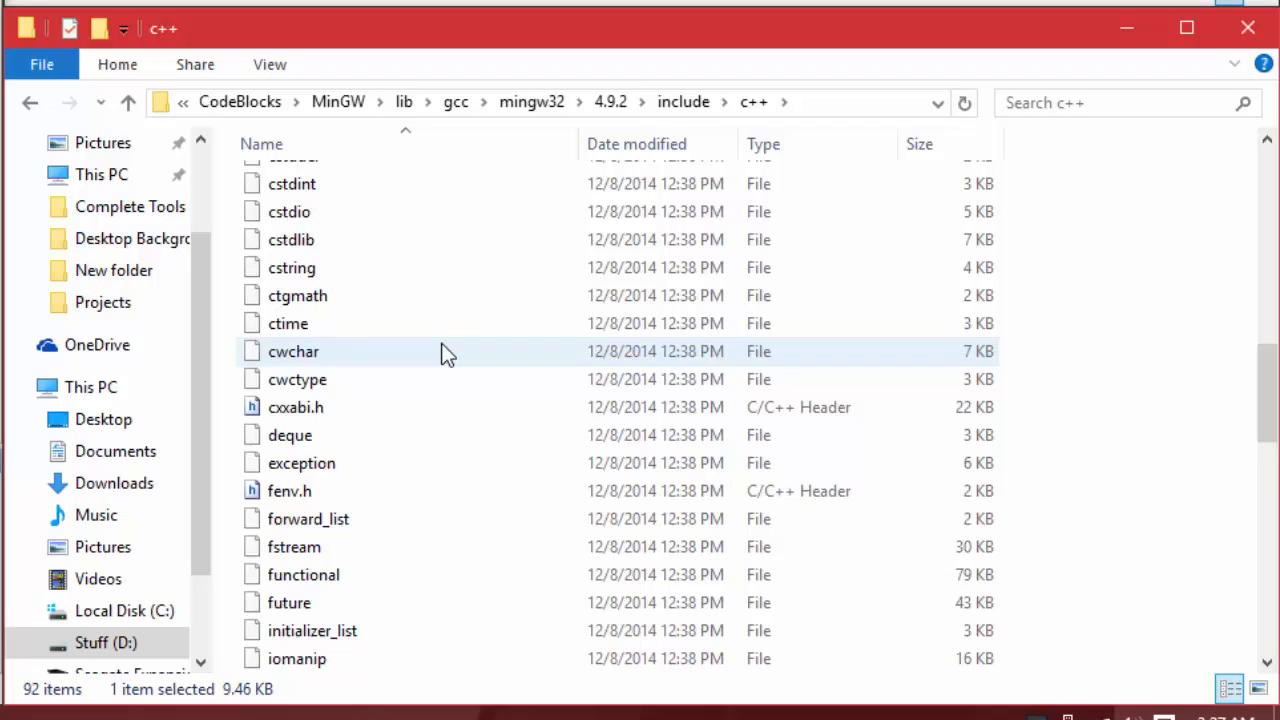
pyautogui.scroll(-3, 443, 354)
pyautogui.scroll(-1, 450, 356)
# Open the iostream header from the c++ folder in Sublime Text via Open With.
pyautogui.click(538, 479)
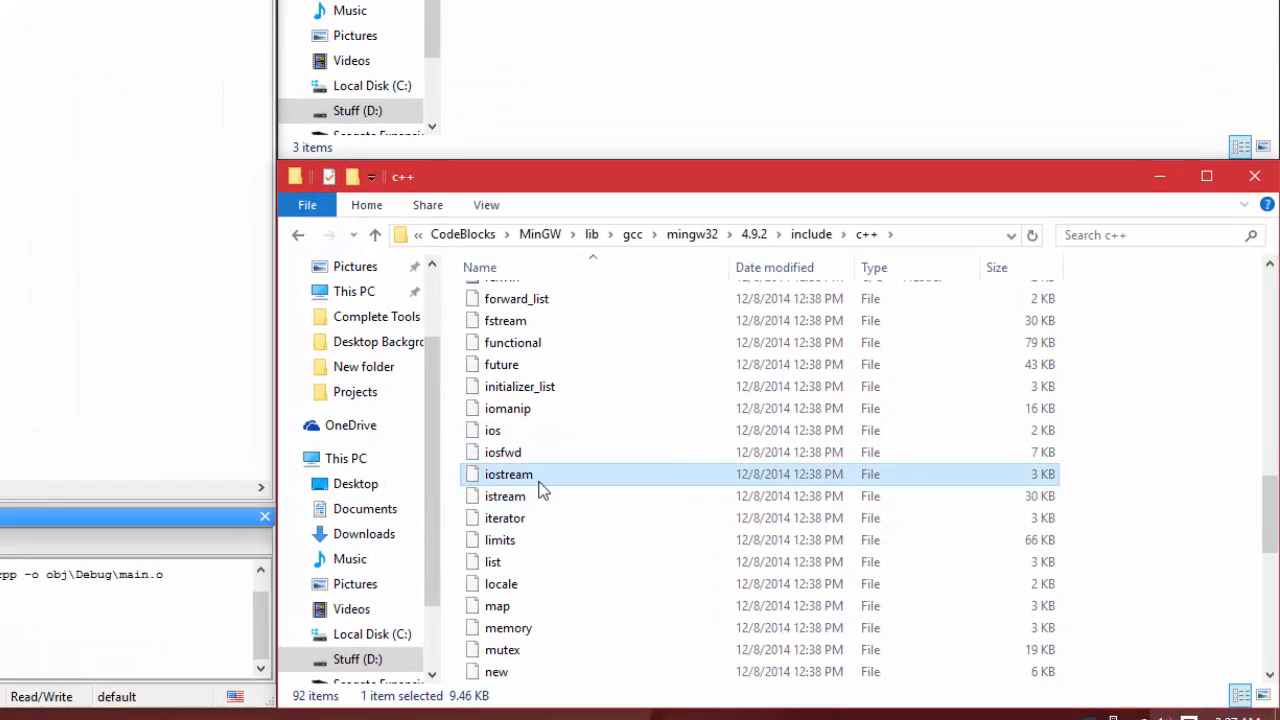
pyautogui.rightClick(548, 477)
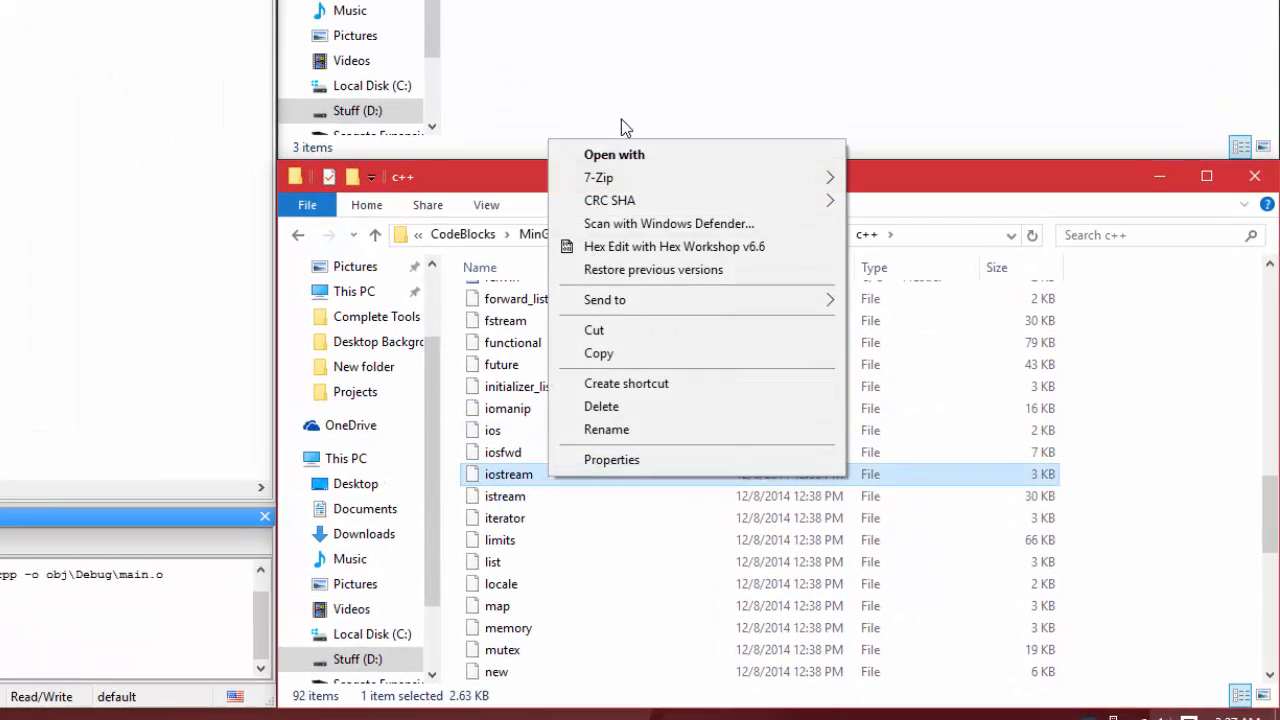
pyautogui.click(621, 157)
pyautogui.scroll(-2, 330, 300)
pyautogui.scroll(-3, 330, 300)
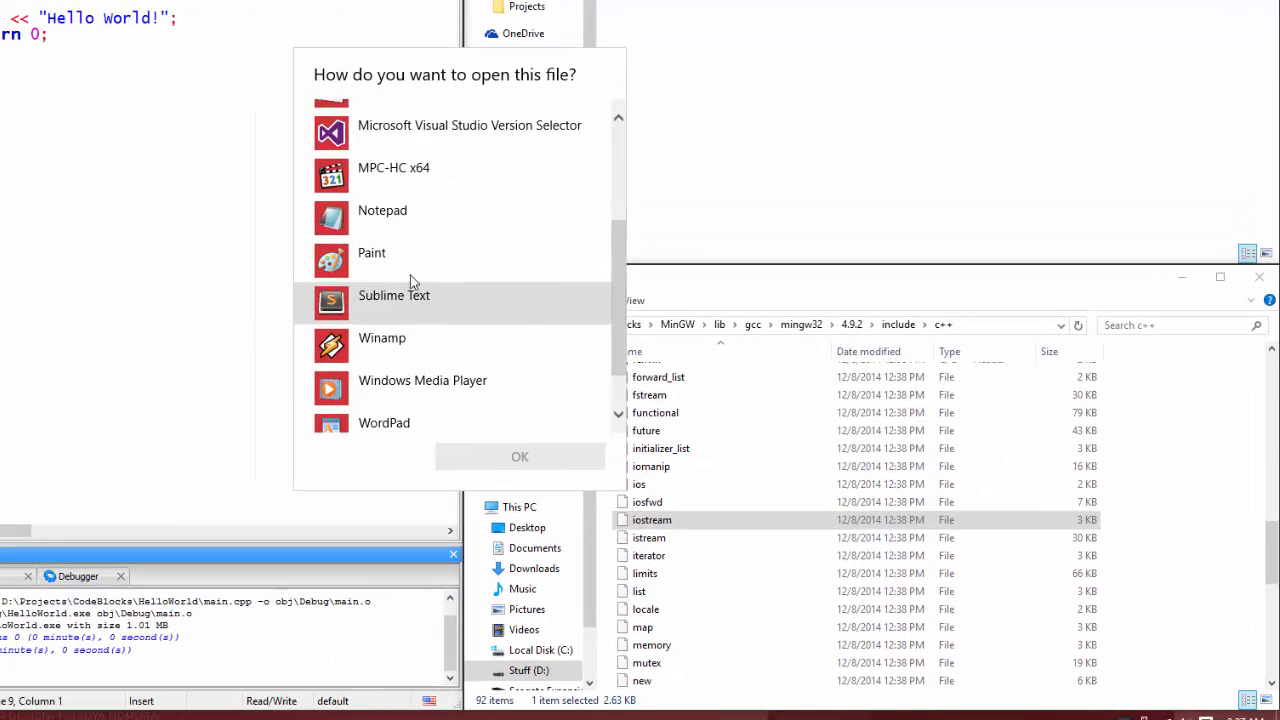
pyautogui.click(395, 295)
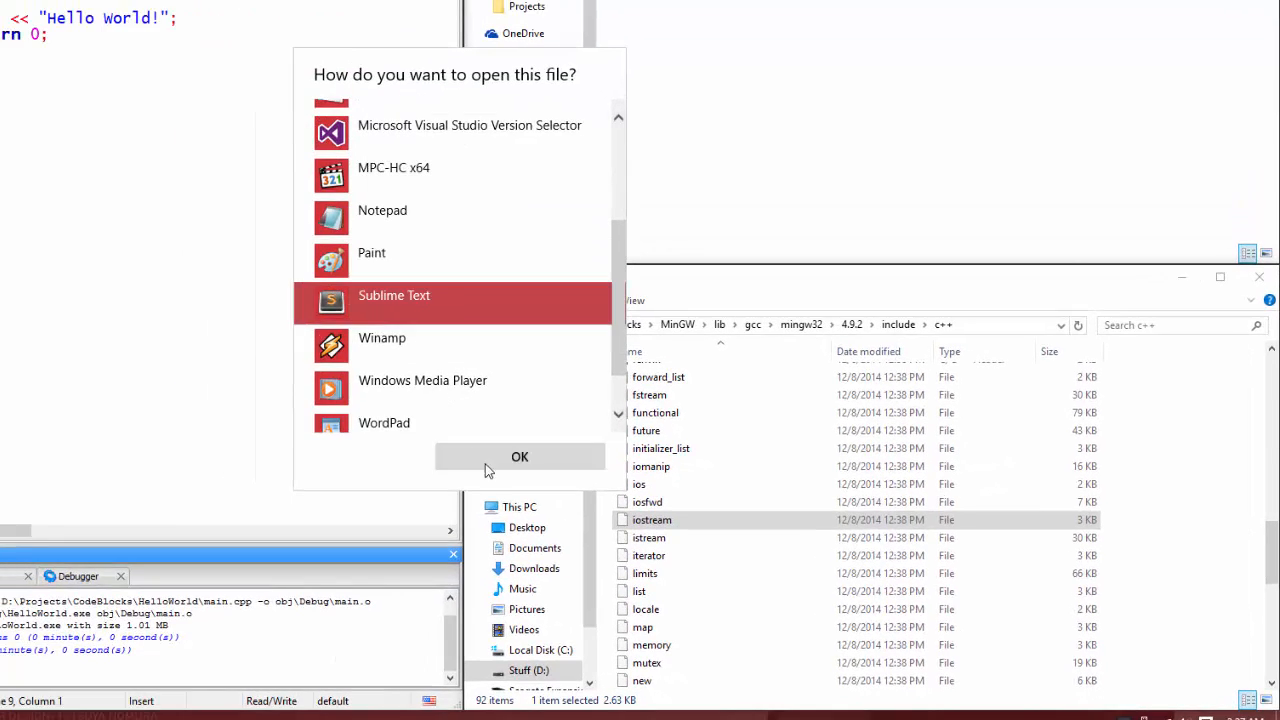
pyautogui.click(500, 456)
pyautogui.click(546, 310)
# Copy the entire iostream header text to the clipboard and clear the selection.
pyautogui.hotkey('ctrl', 'a')
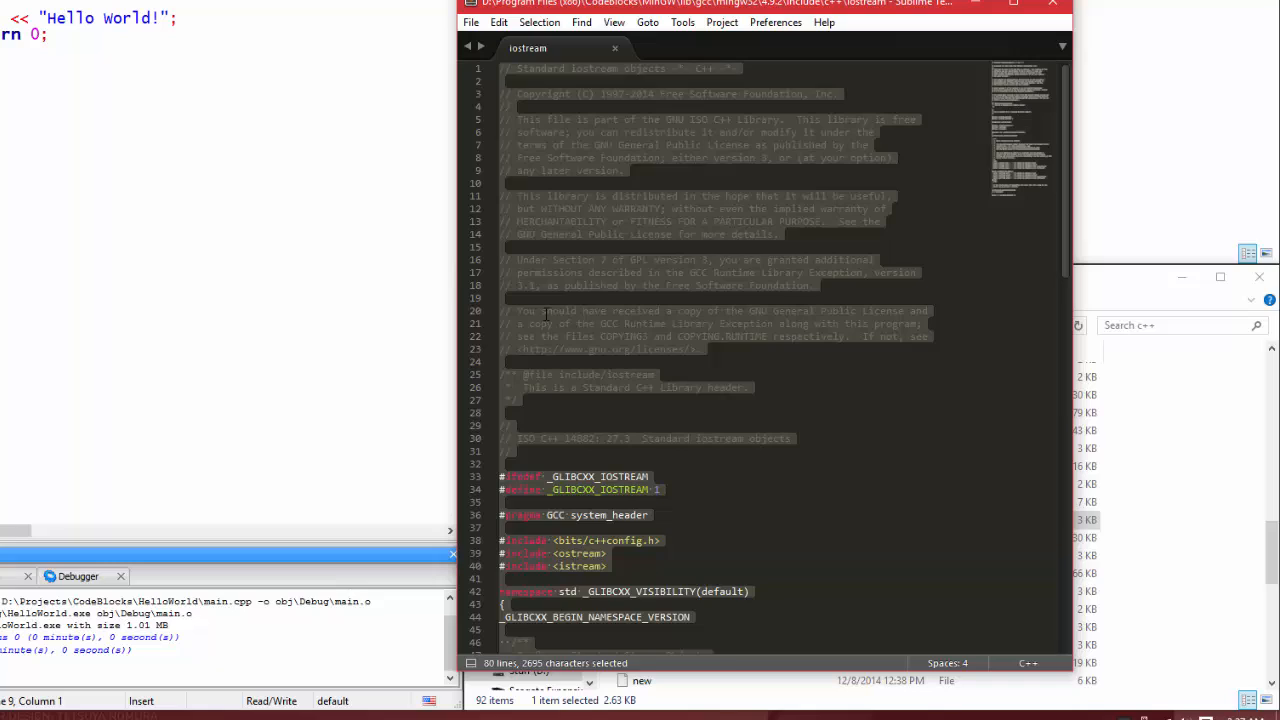
pyautogui.hotkey('ctrl', 'c')
pyautogui.click(600, 274)
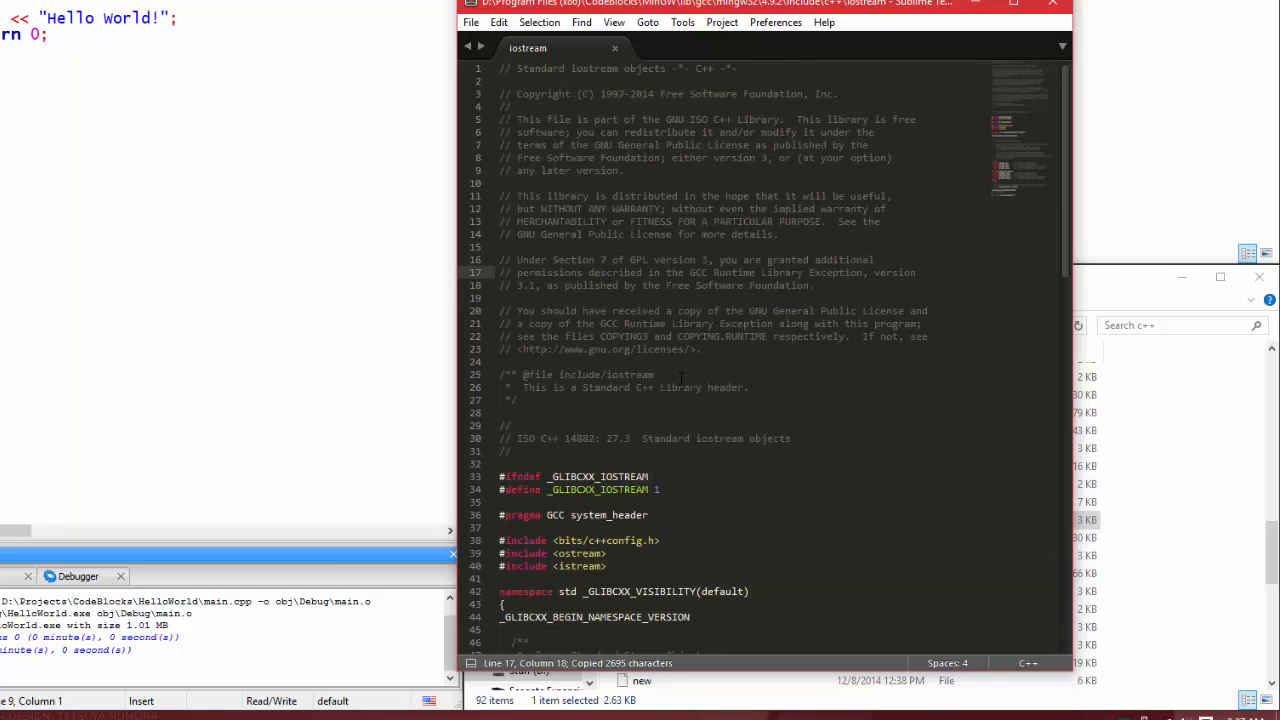
pyautogui.scroll(-5, 680, 378)
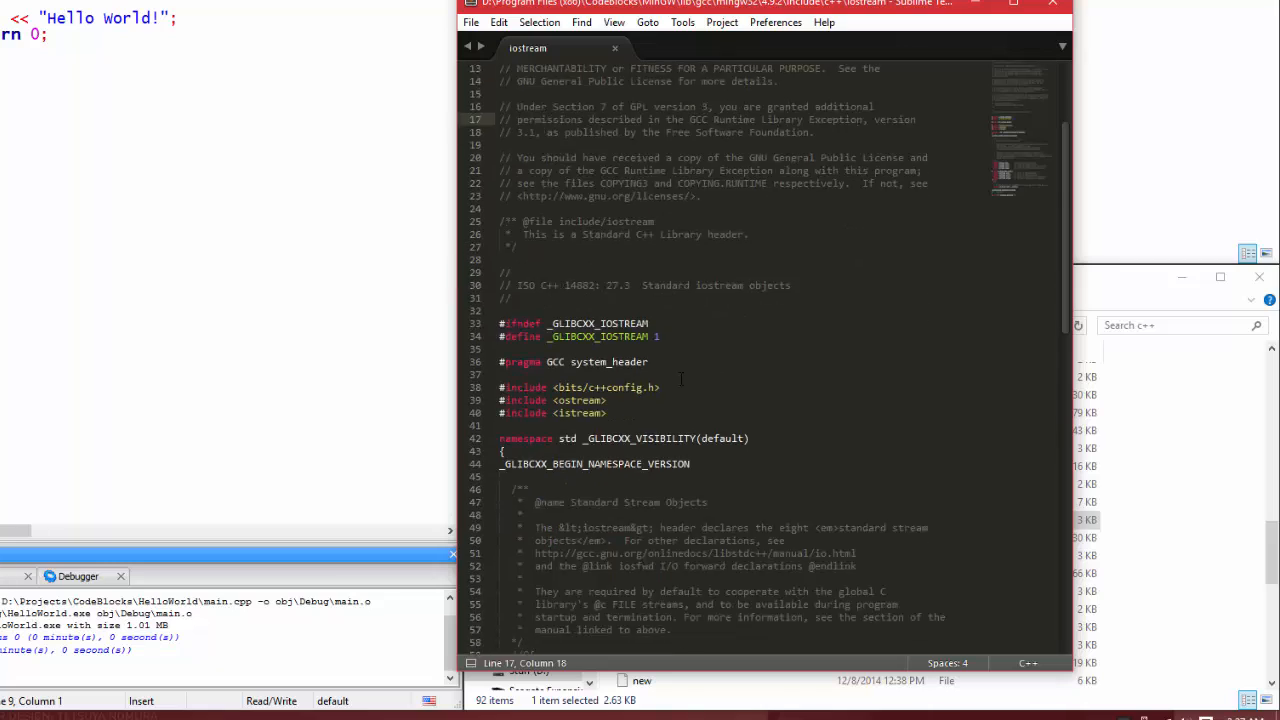
pyautogui.scroll(-4, 680, 378)
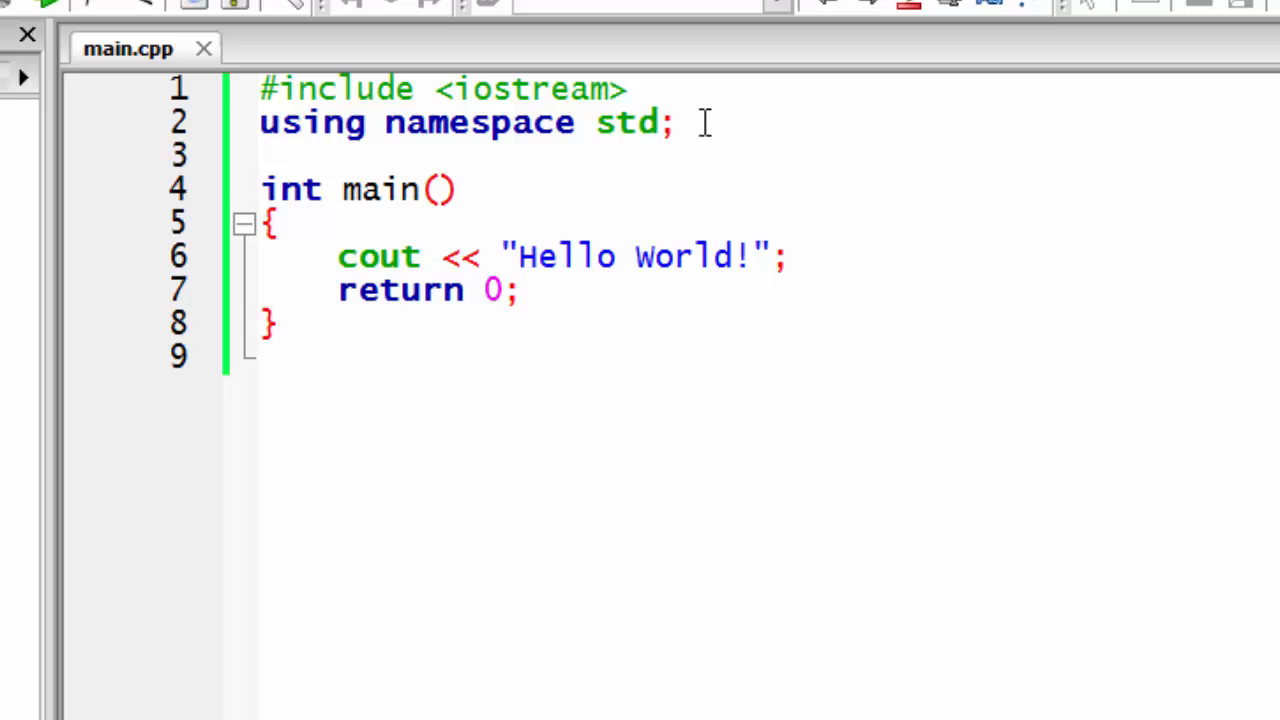
pyautogui.click(705, 122)
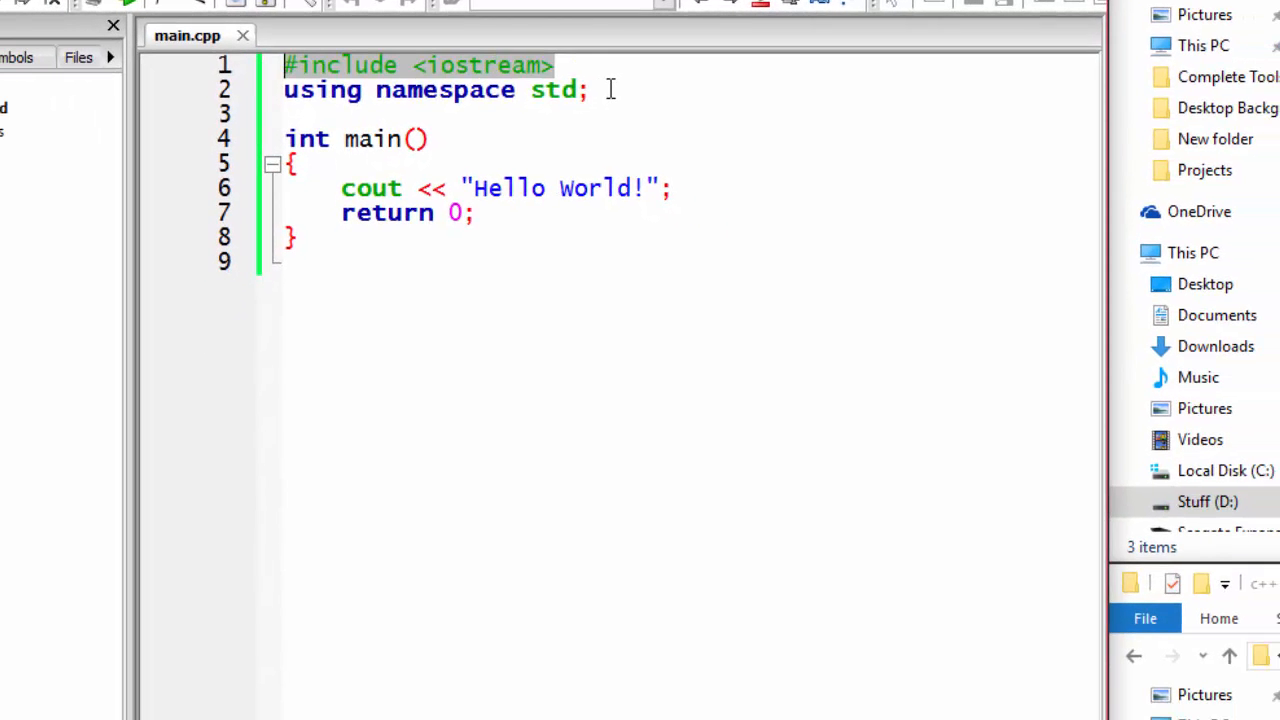
pyautogui.hotkey('ctrl', 'v')
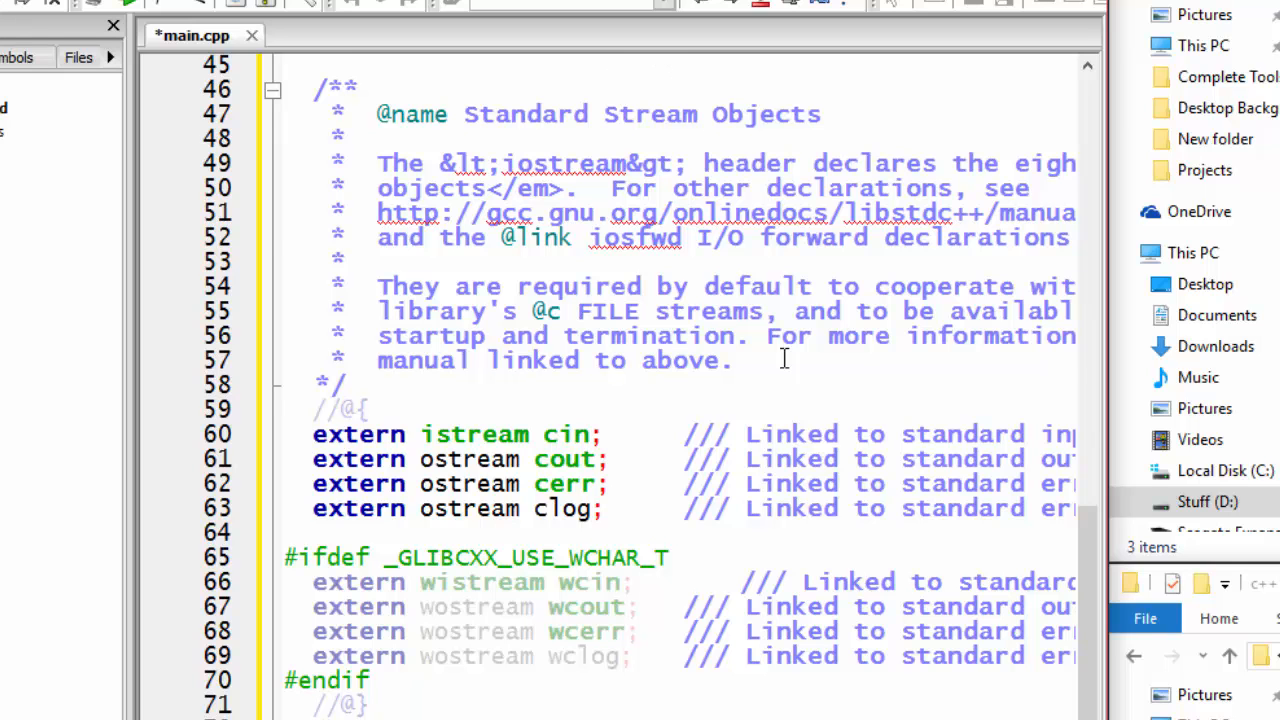
pyautogui.scroll(-3, 785, 357)
pyautogui.scroll(11, 760, 580)
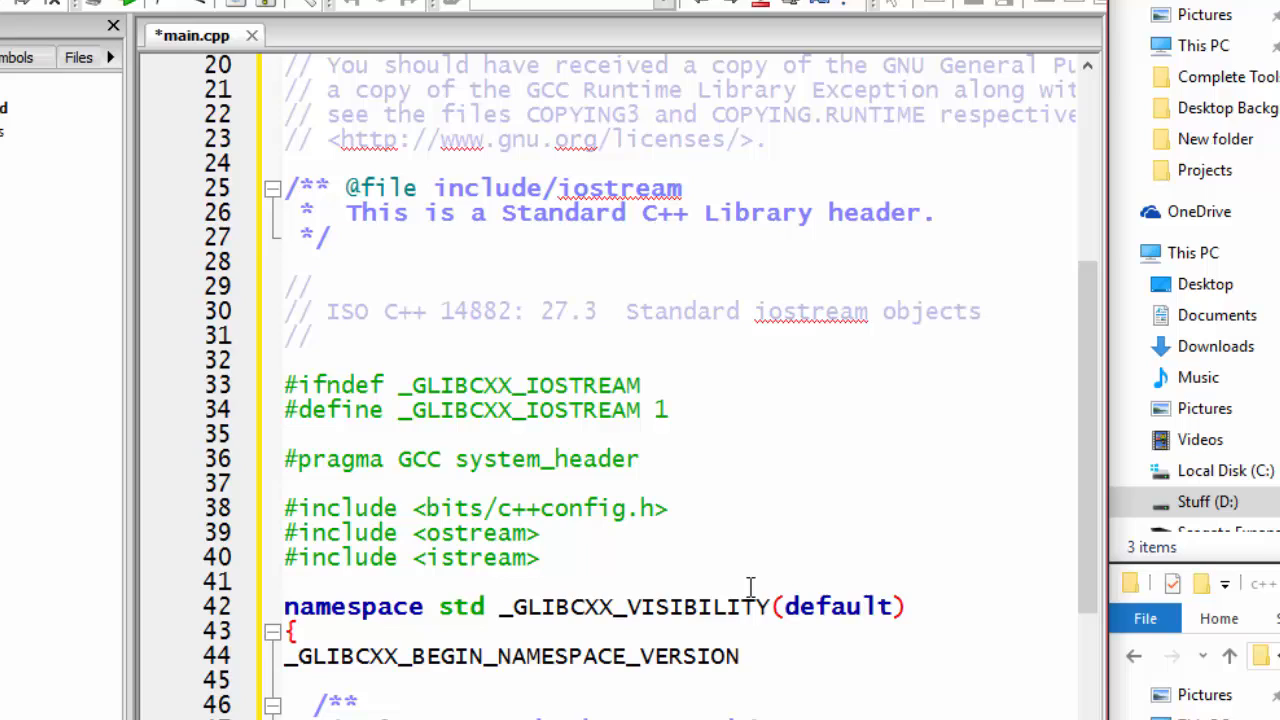
pyautogui.hotkey('ctrl', 'z')
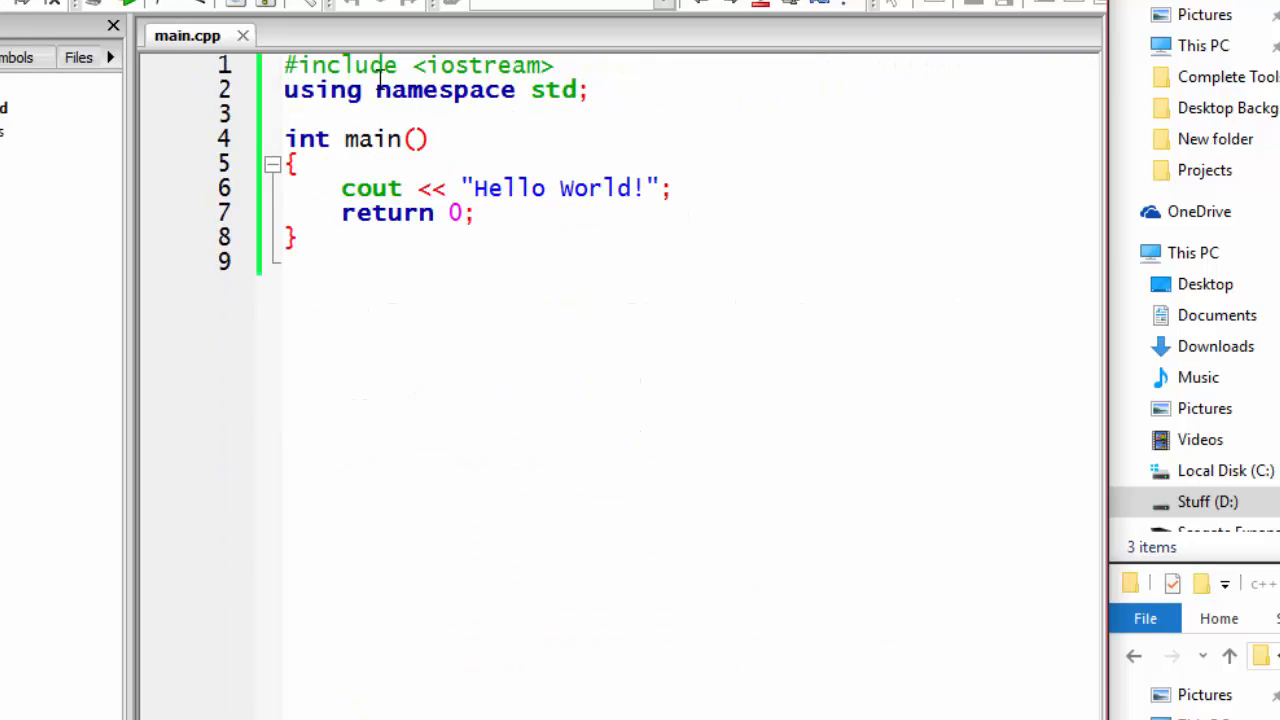
pyautogui.moveTo(577, 66); pyautogui.dragTo(166, 57)
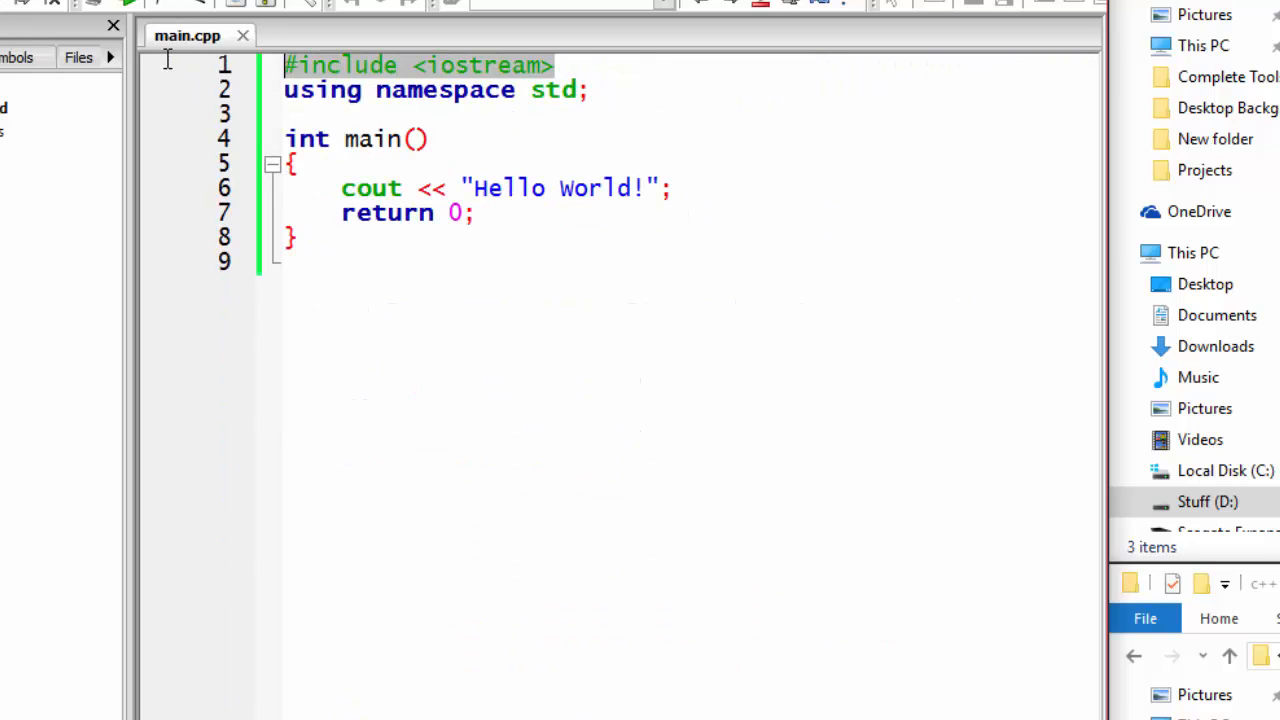
pyautogui.click(478, 188)
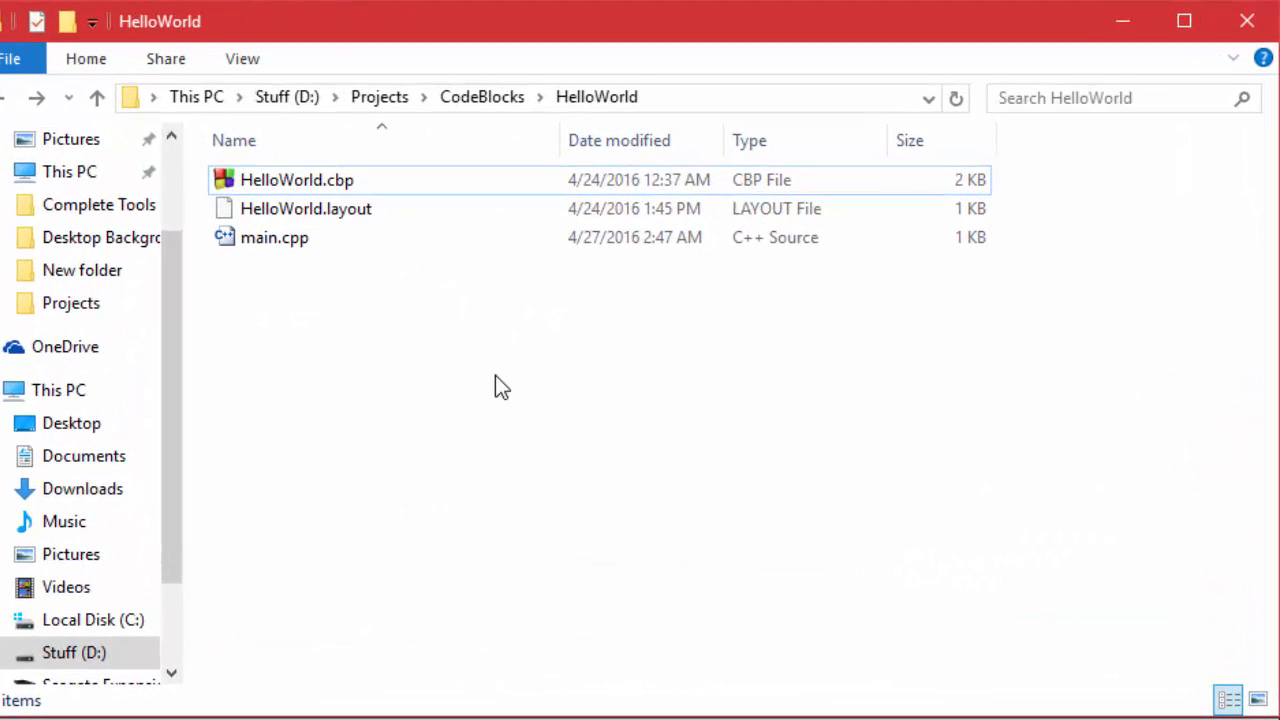
# Review HelloWorld.cbp, HelloWorld.layout and main.cpp in the project folder, now showing new build folders.
pyautogui.click(312, 182)
pyautogui.keyDown('ctrl'); pyautogui.click(312, 210); pyautogui.keyUp('ctrl')
pyautogui.click(322, 298)
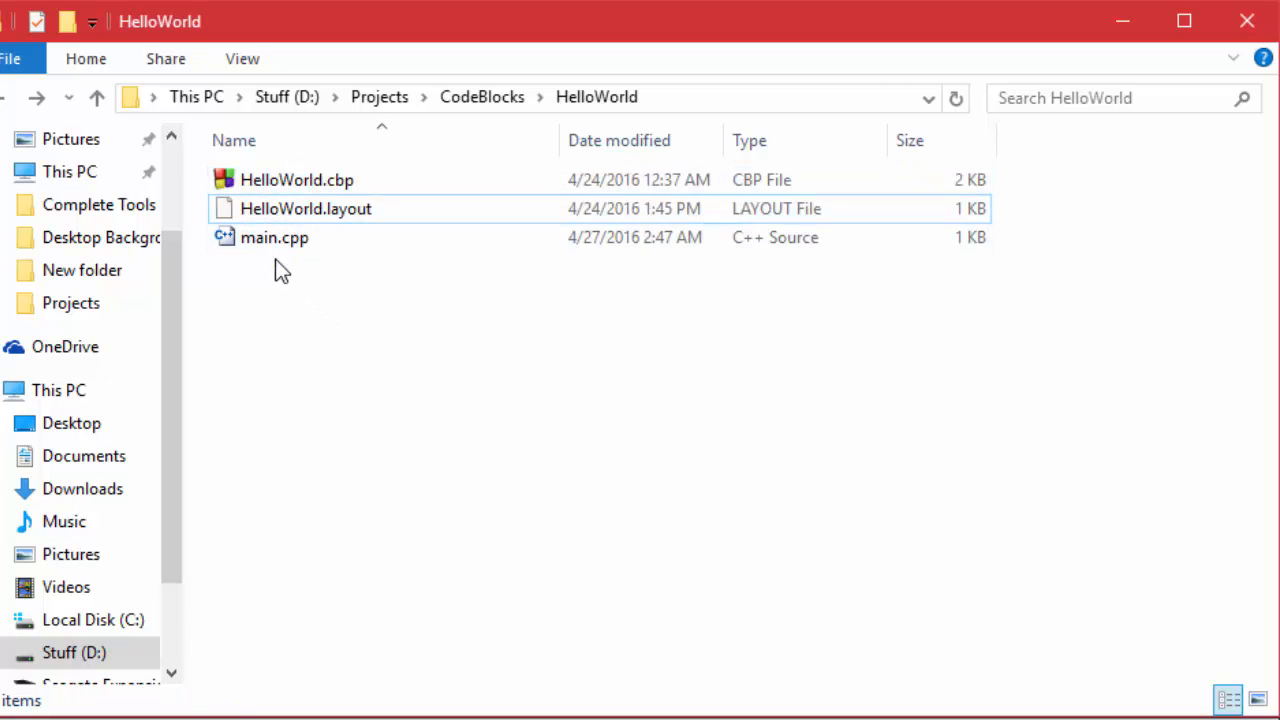
pyautogui.click(275, 243)
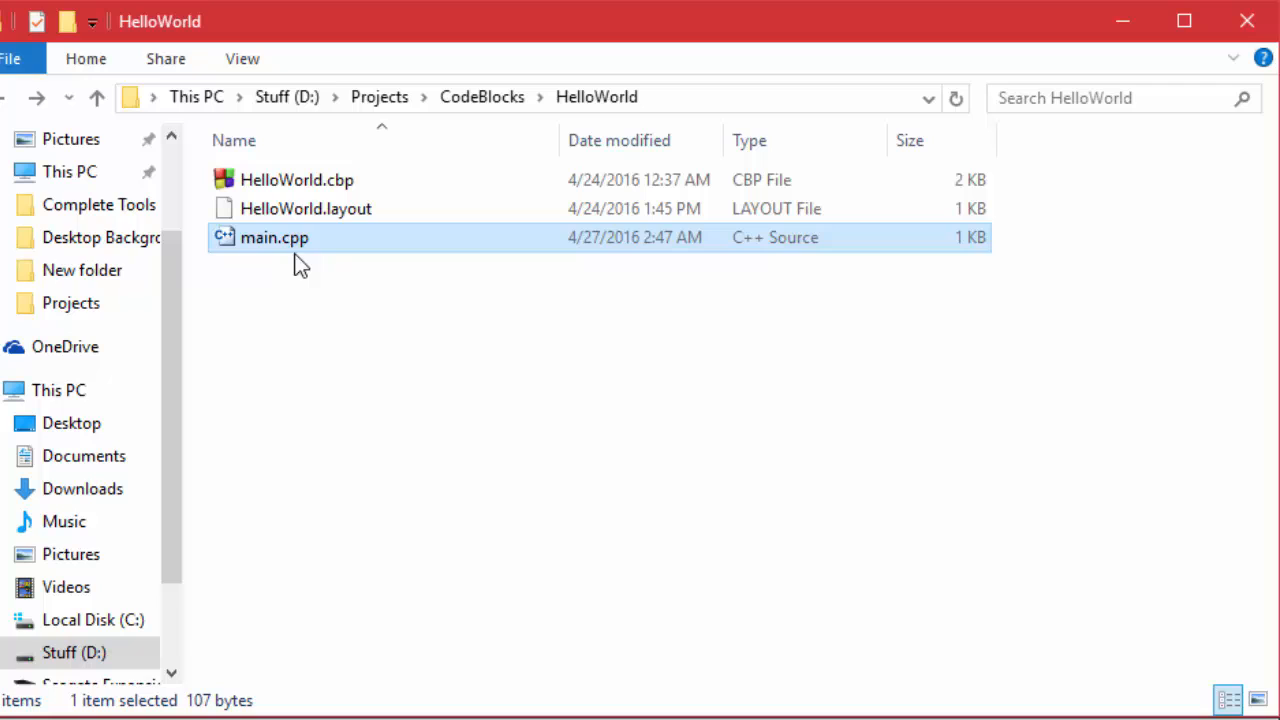
pyautogui.click(316, 301)
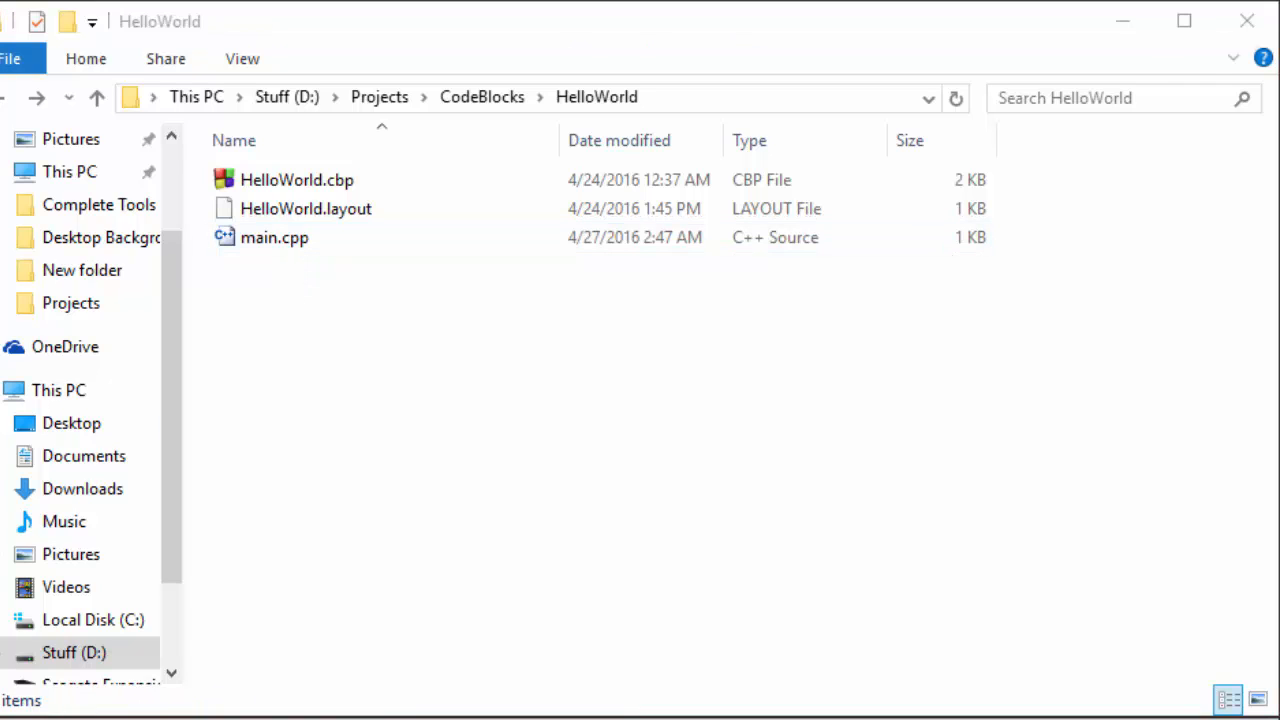
pyautogui.click(374, 446)
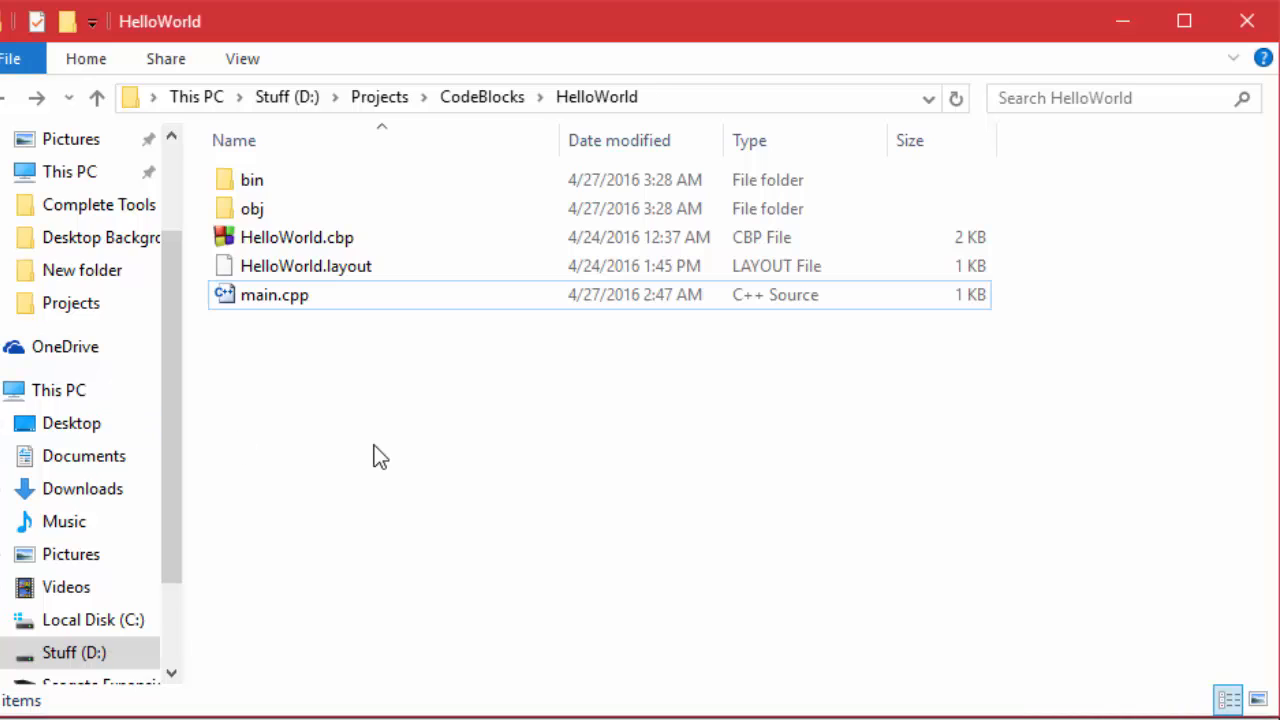
# Go into obj\Debug to see the compiled main.o object file.
pyautogui.doubleClick(296, 212)
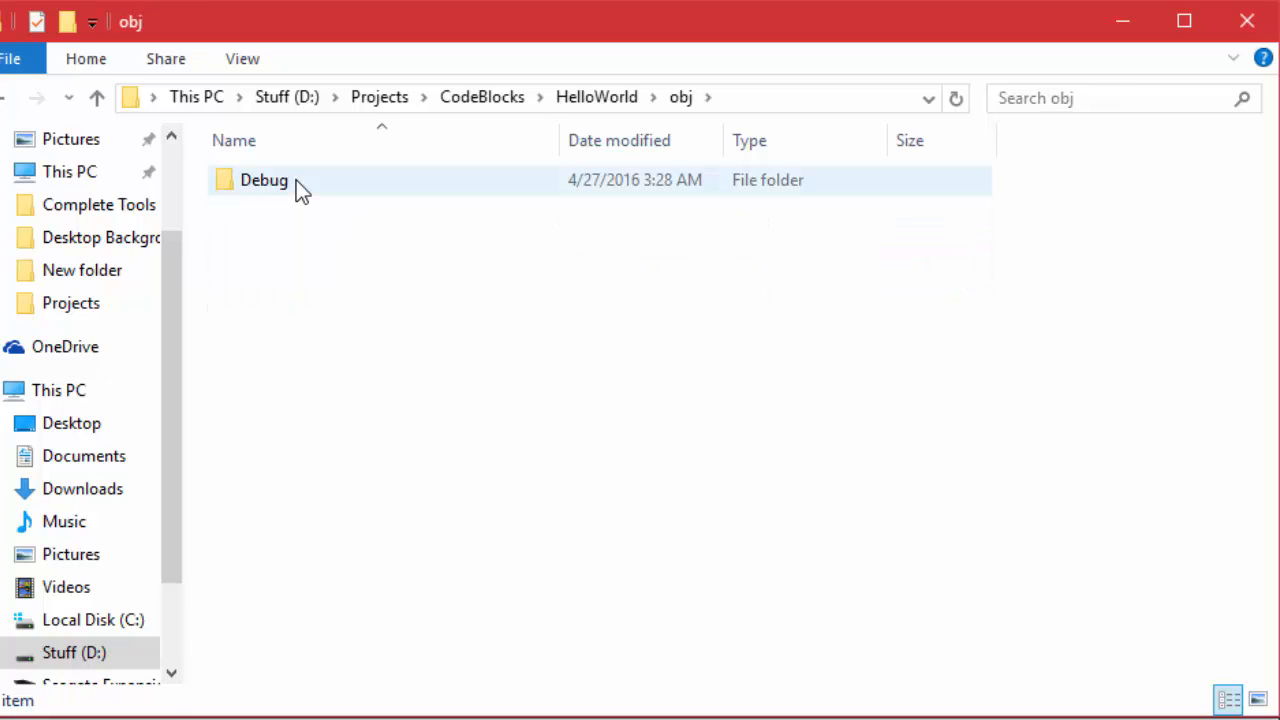
pyautogui.doubleClick(296, 182)
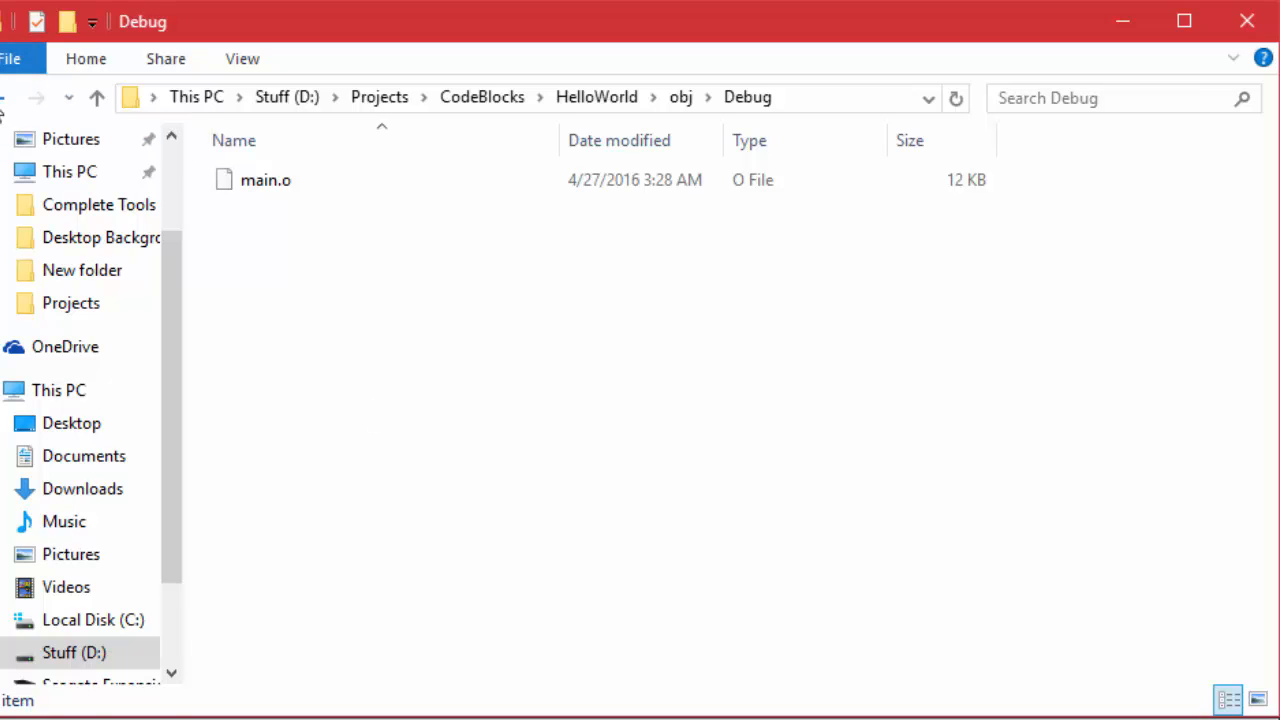
# Return to the HelloWorld project folder and select its bin folder next to obj.
pyautogui.click(3, 97)
pyautogui.click(371, 419)
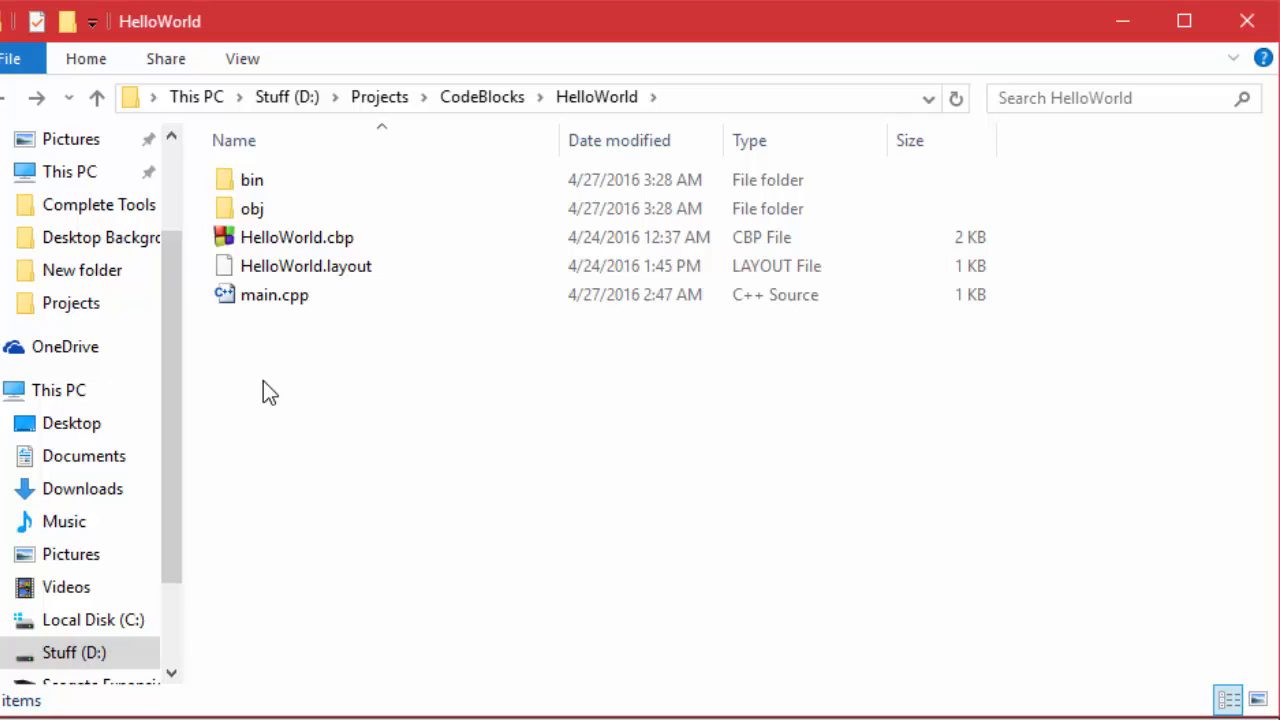
pyautogui.click(312, 211)
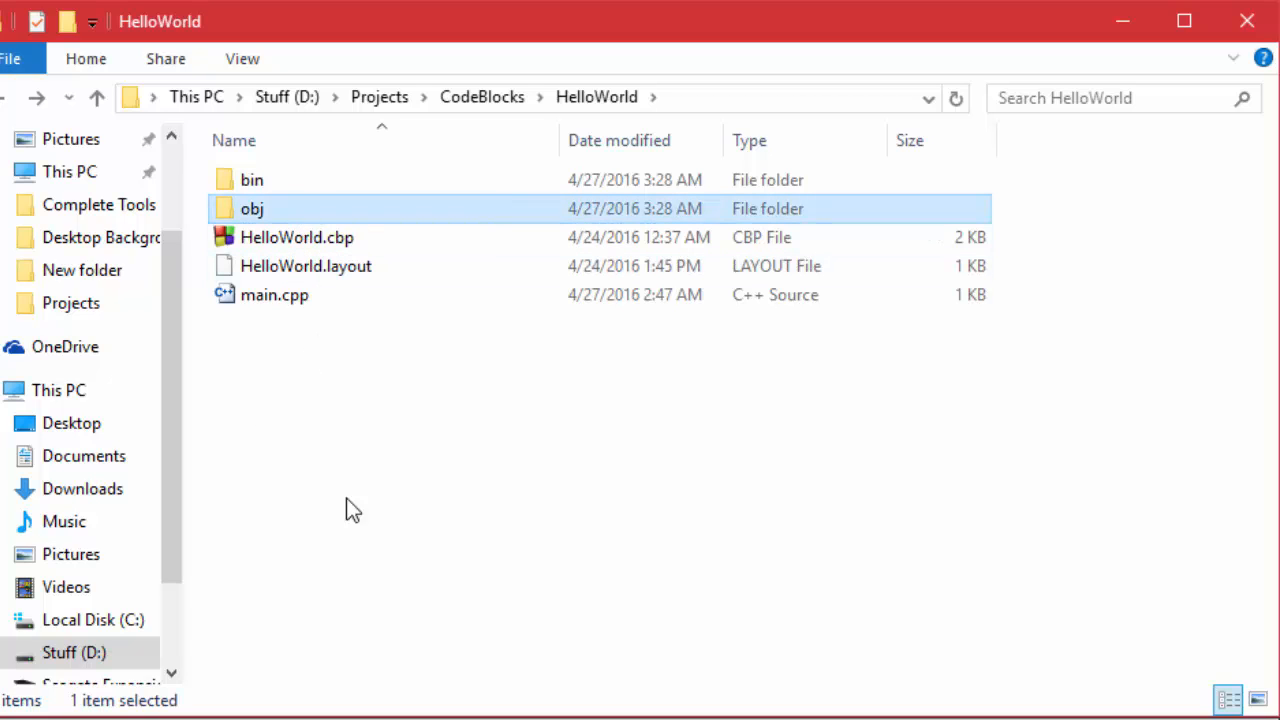
pyautogui.click(386, 566)
pyautogui.click(281, 185)
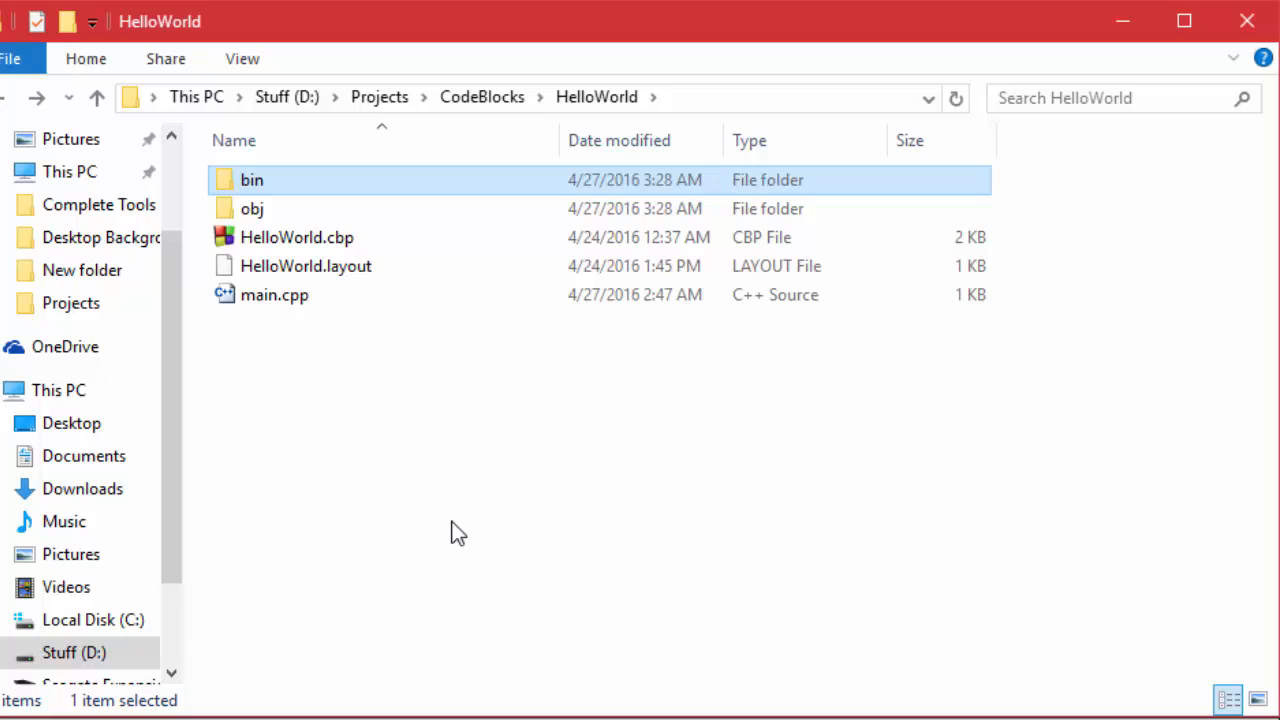
# Go into bin\Debug to reveal the built HelloWorld.exe application.
pyautogui.moveTo(252, 180)
pyautogui.doubleClick(287, 185)
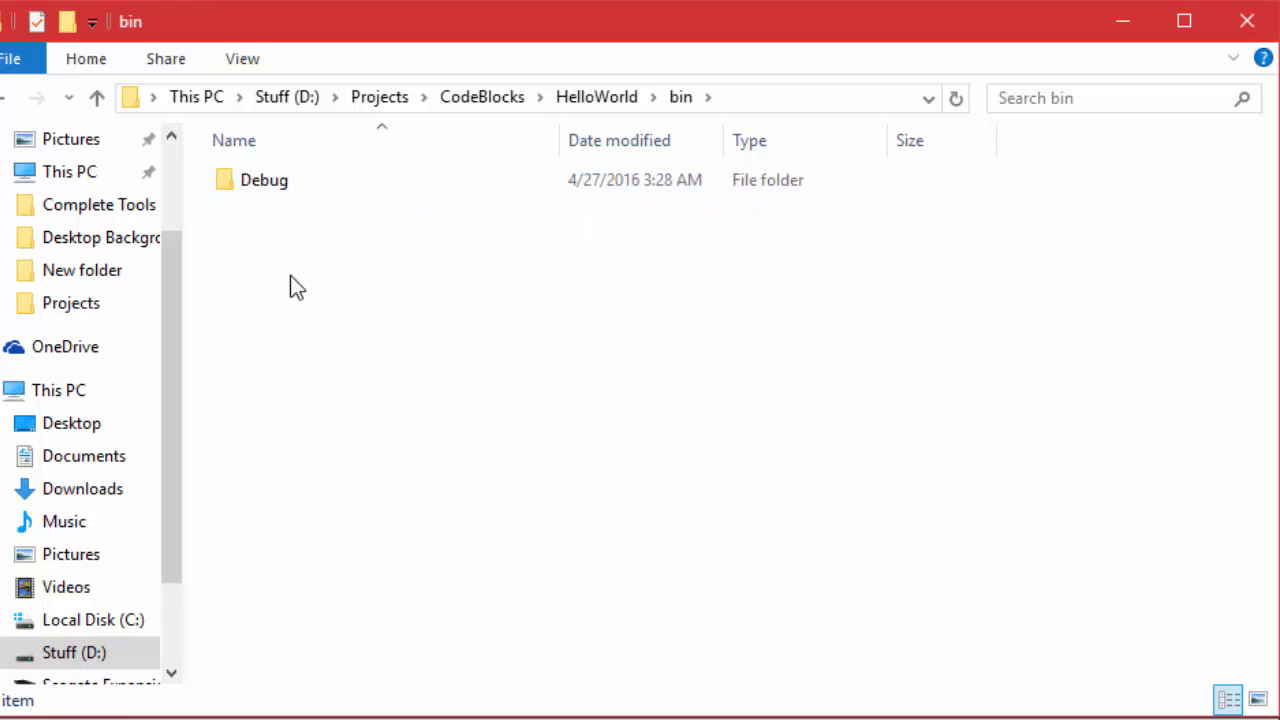
pyautogui.doubleClick(290, 183)
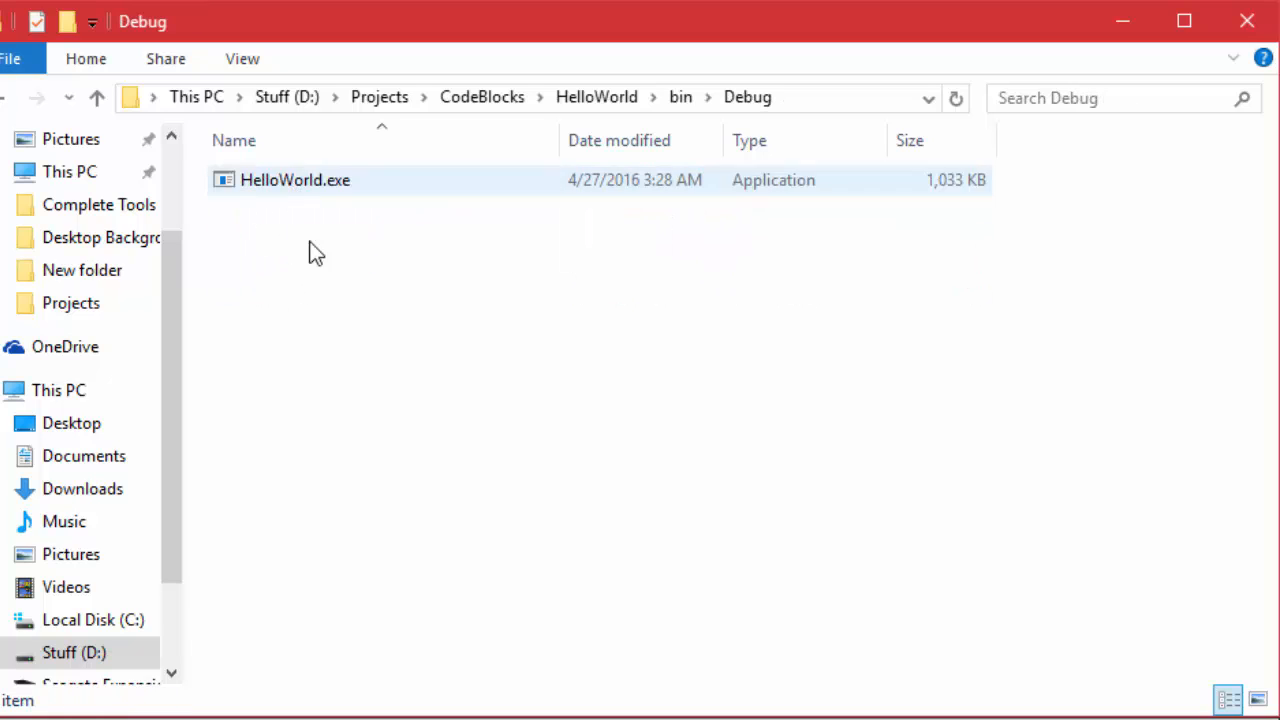